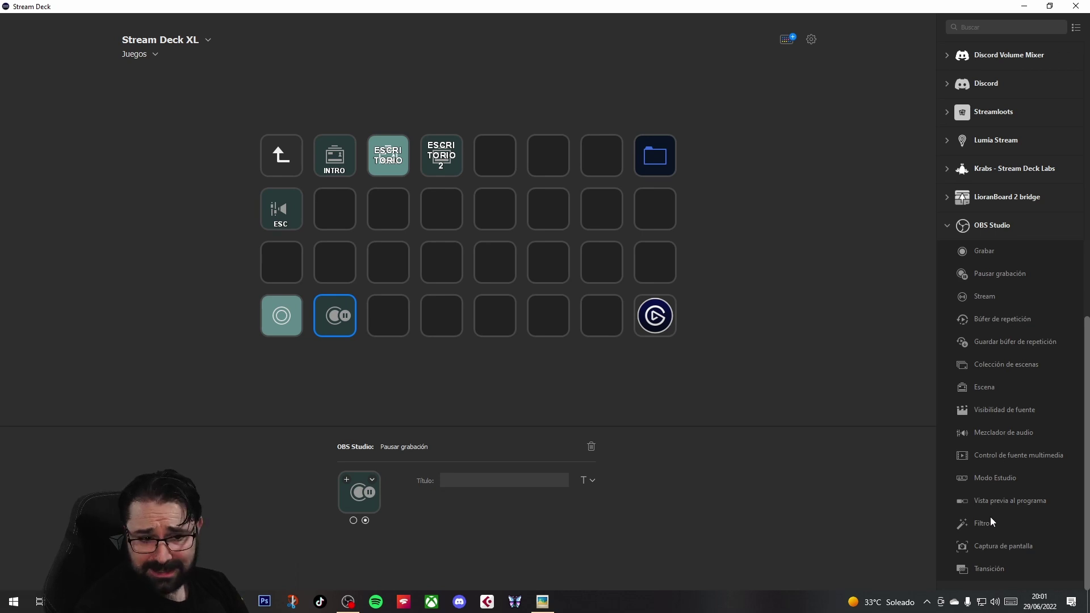
- Add an OBS Studio Filtro key in the third row, fifth column, with source CapCam and filter Fondro croma
drag(982, 524, 494, 262)
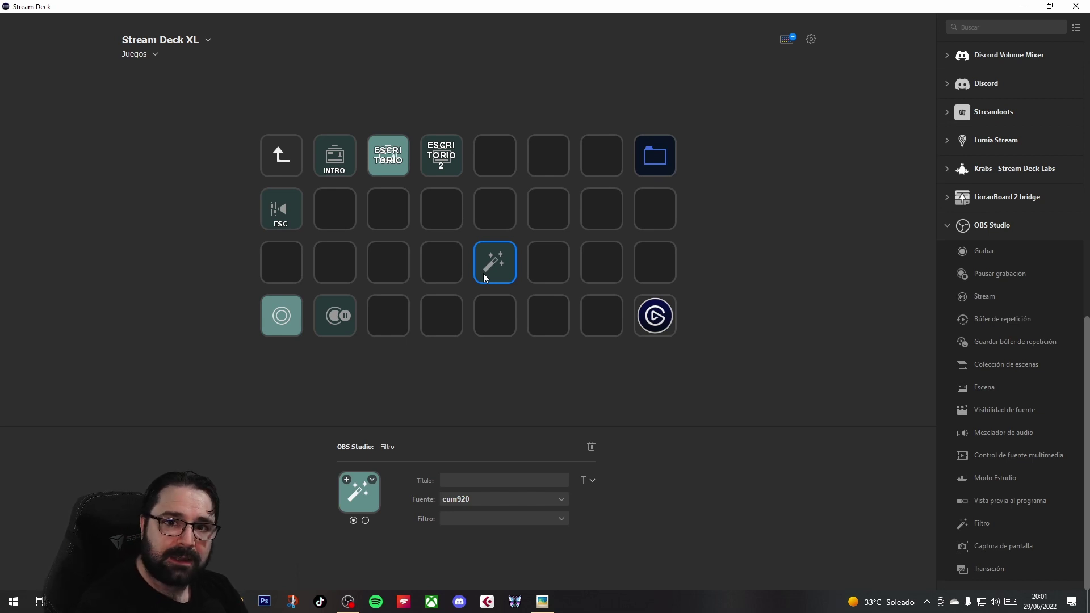
click(460, 500)
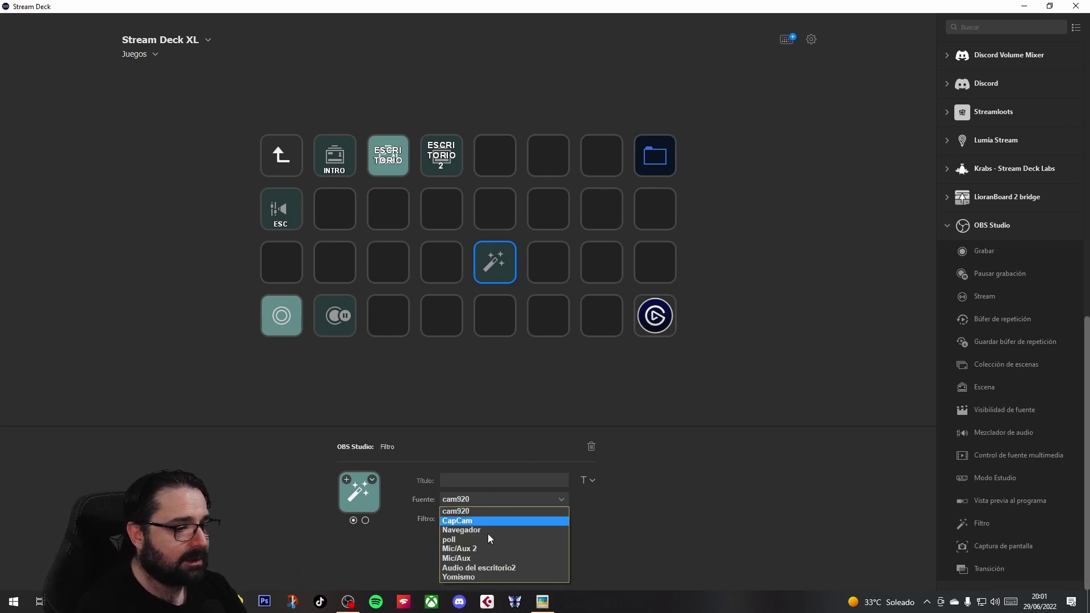
click(471, 521)
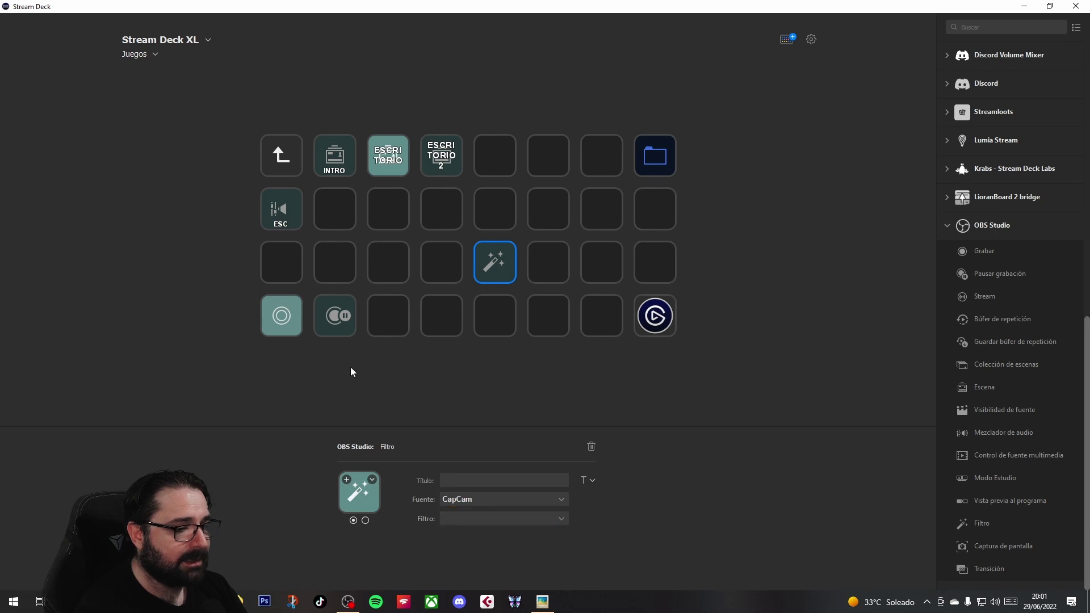
click(514, 523)
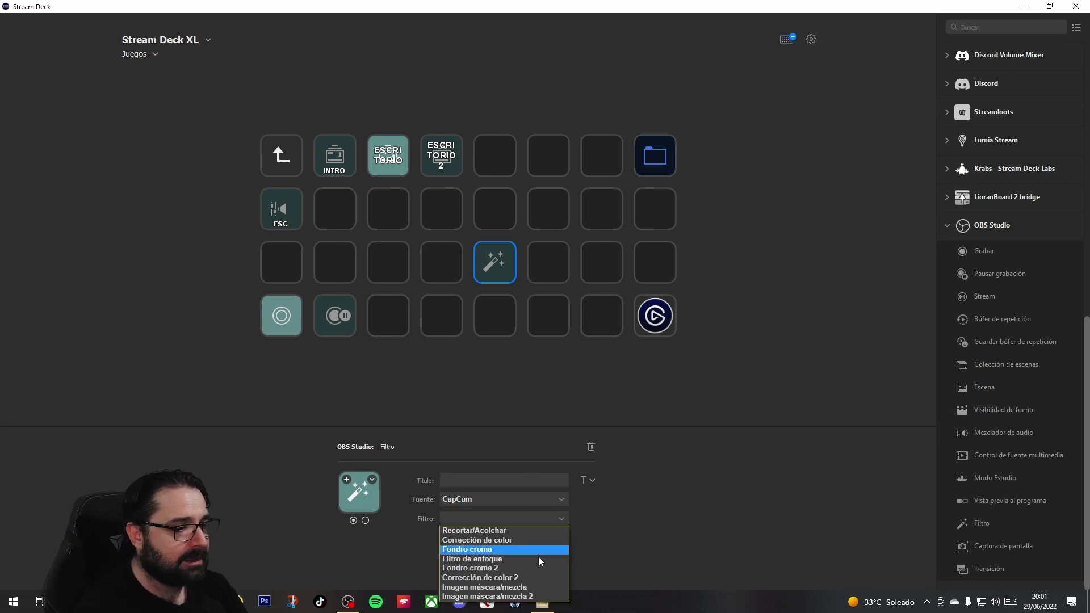
click(500, 568)
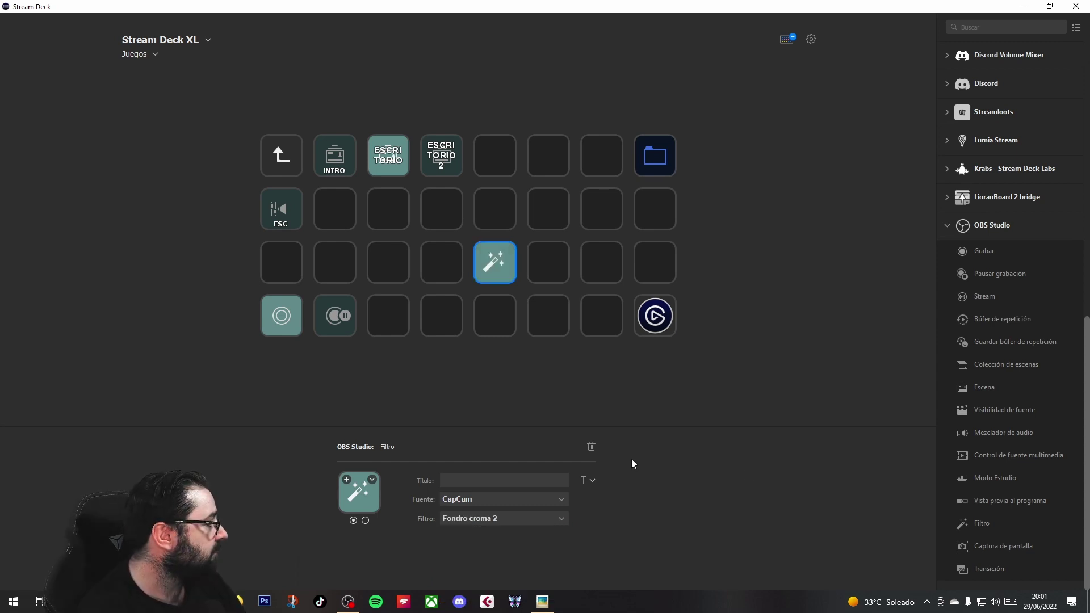
click(520, 518)
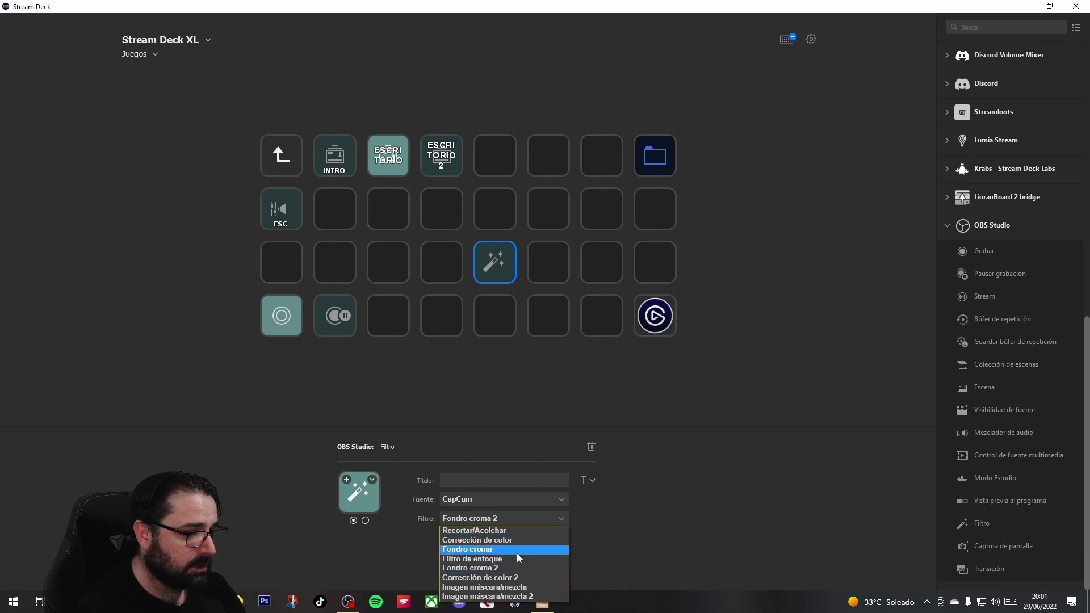
click(517, 553)
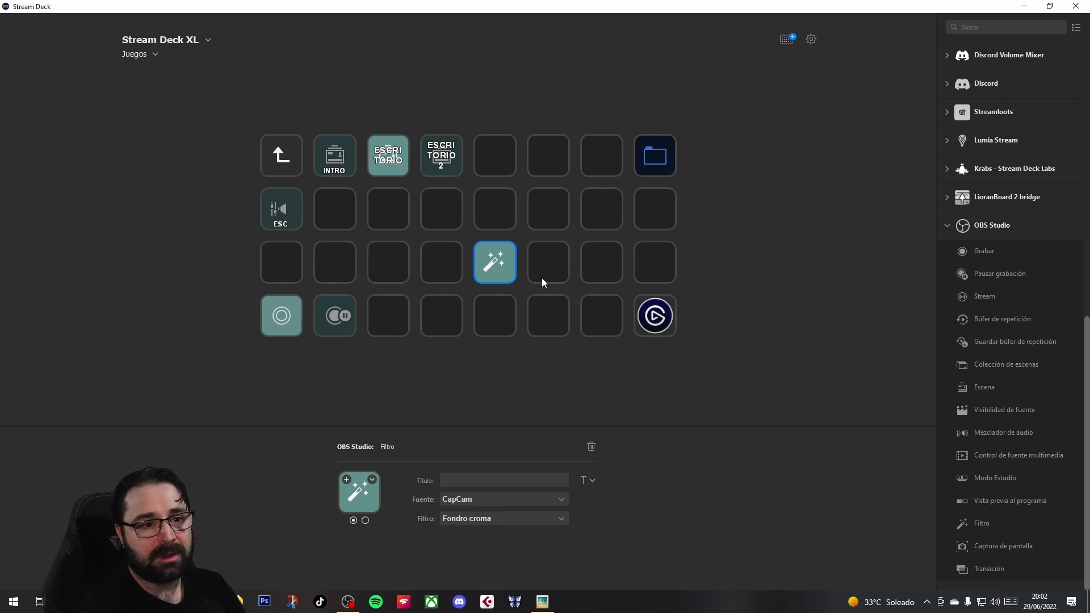
- Look through the actions offered by the OBS Tools [BarRaider] plugin and collapse its category again
scroll(983, 350, up, 5)
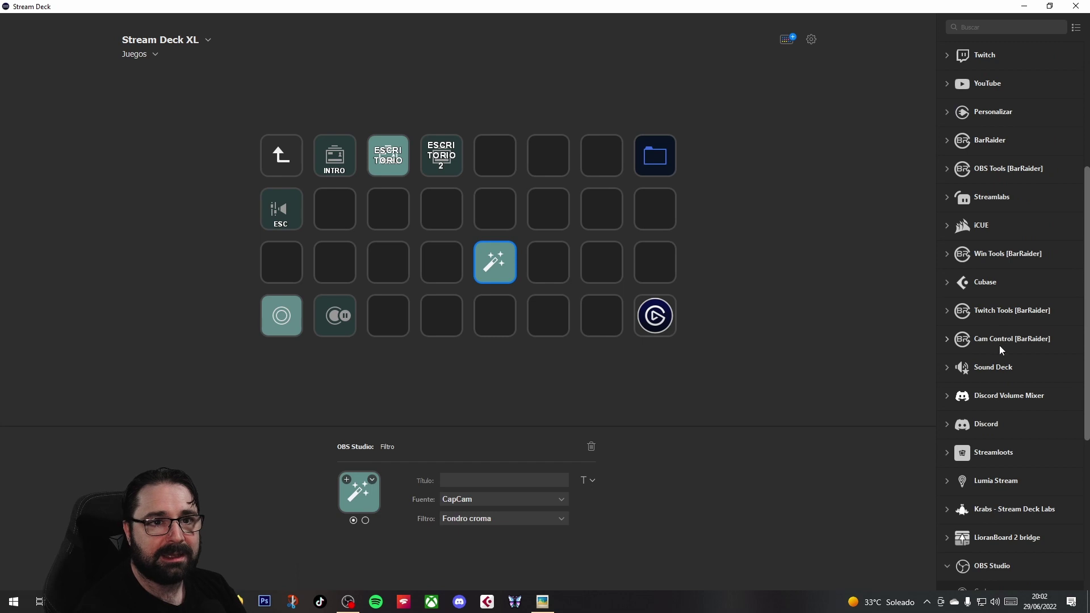
click(969, 175)
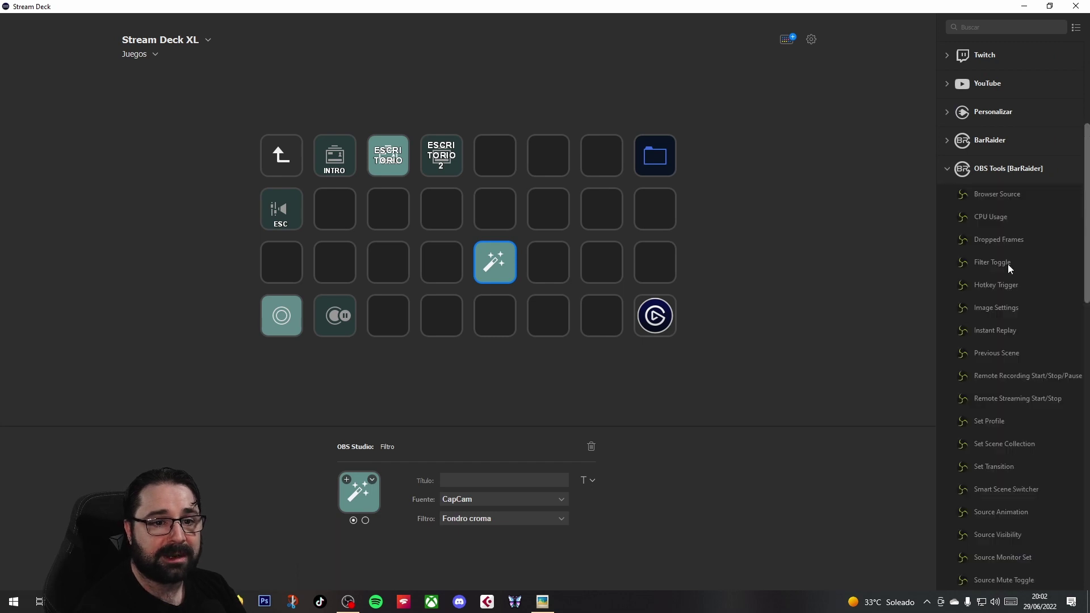
scroll(1008, 267, down, 5)
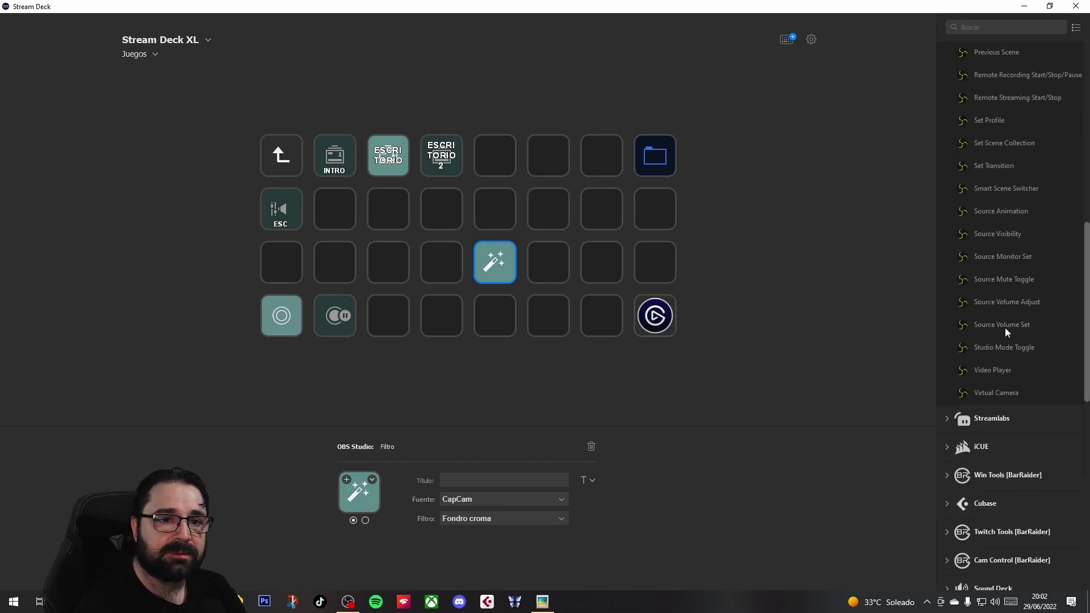
scroll(990, 182, up, 1)
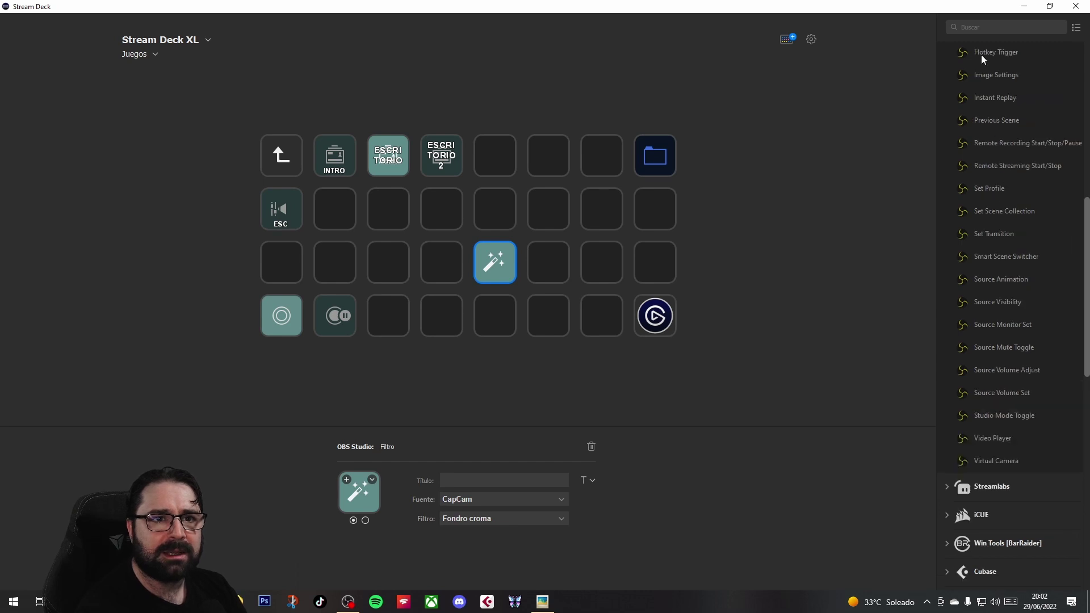
scroll(1000, 175, up, 3)
scroll(1002, 204, down, 2)
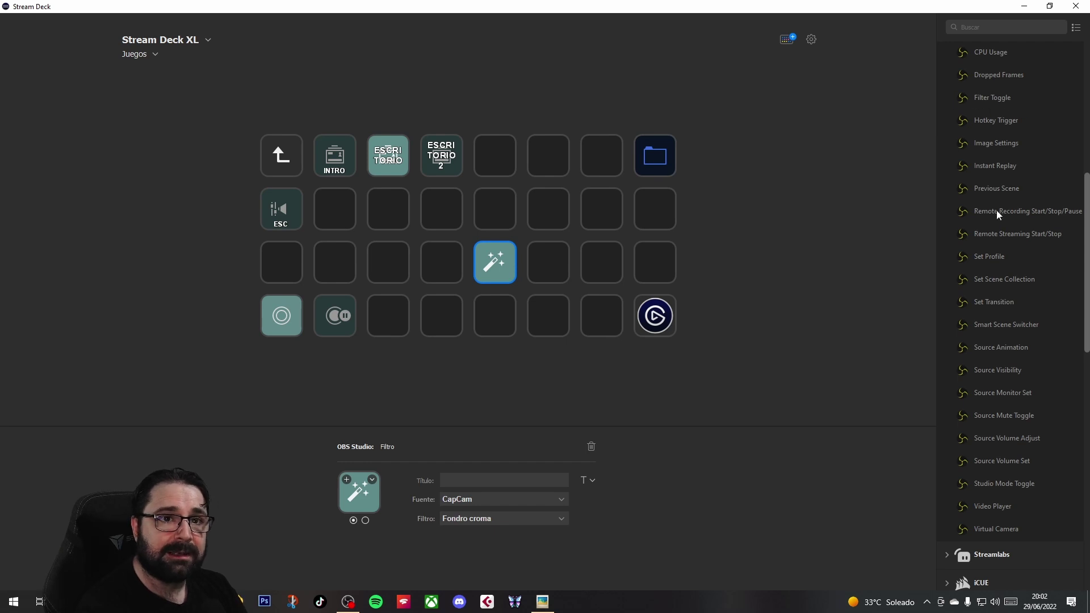
scroll(1002, 207, up, 1)
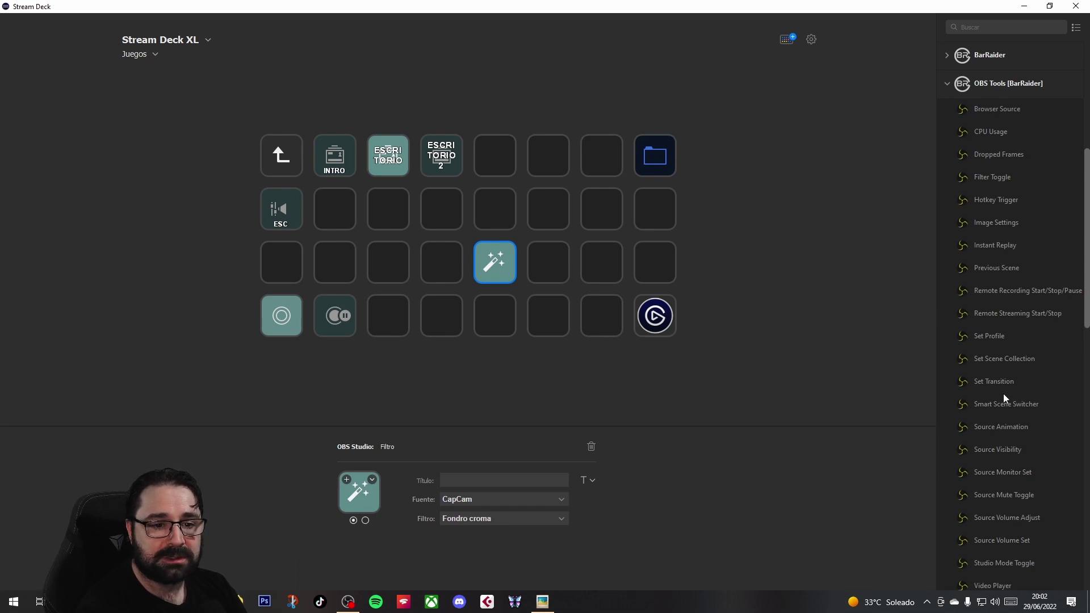
click(945, 83)
- Add an OBS Studio Transición key beside the filter key and review its transition options, keeping Mover
scroll(1004, 376, down, 3)
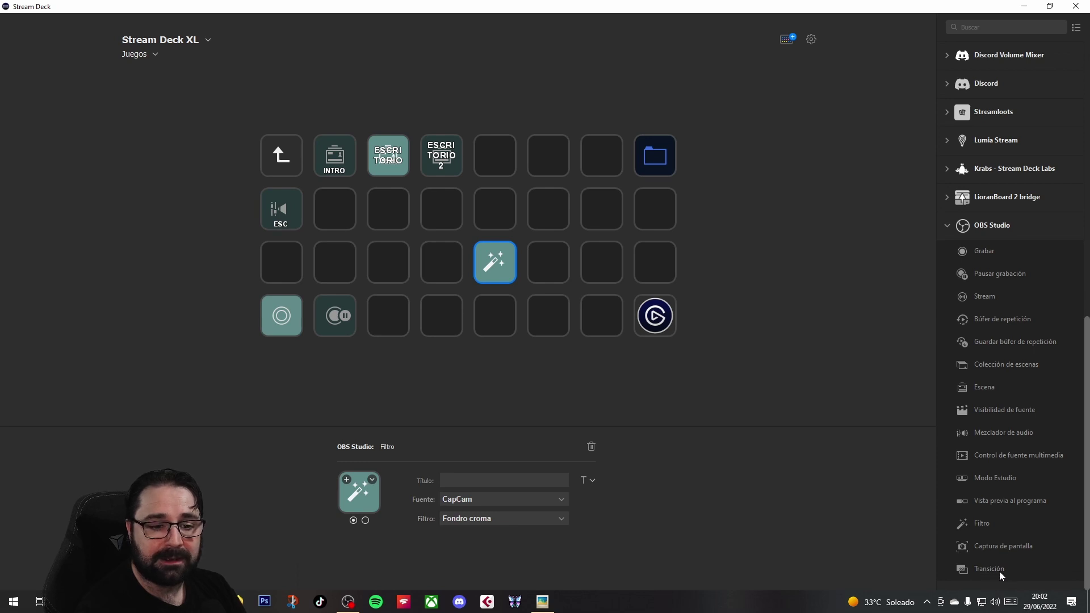
drag(999, 571, 569, 264)
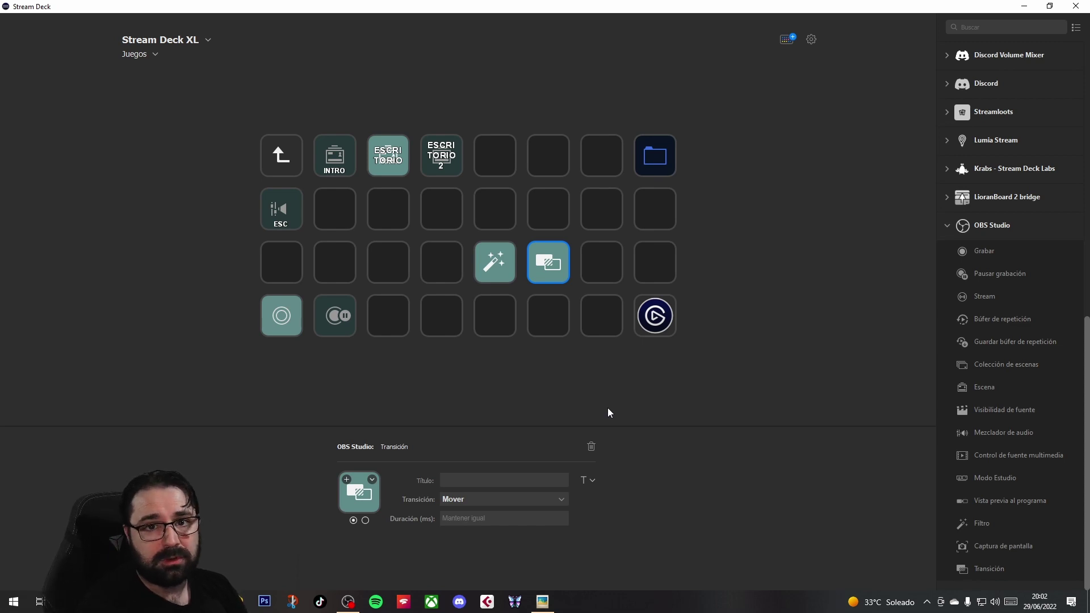
click(553, 499)
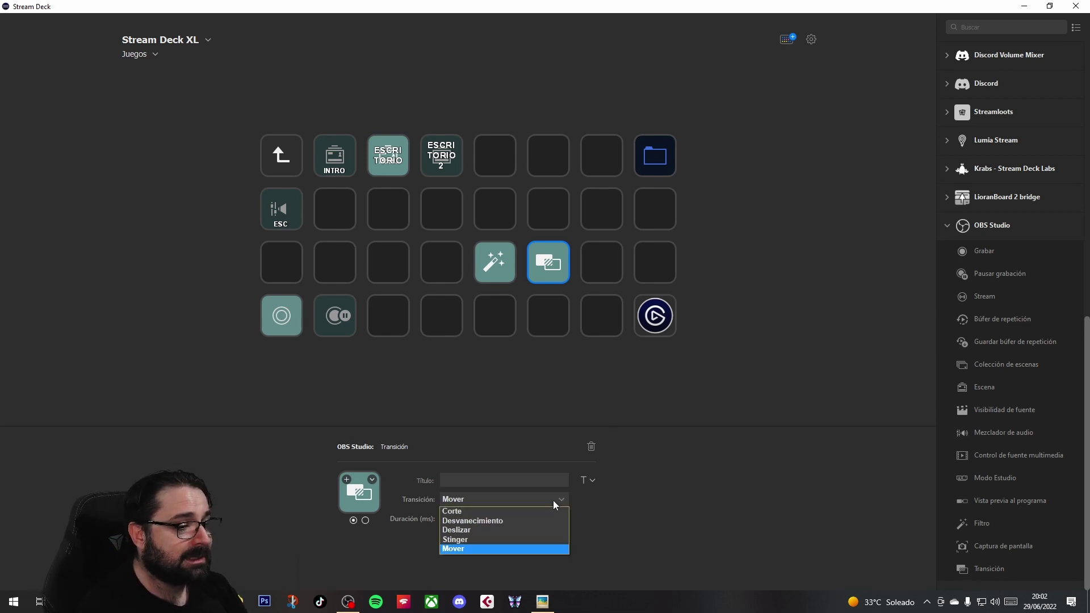
click(642, 512)
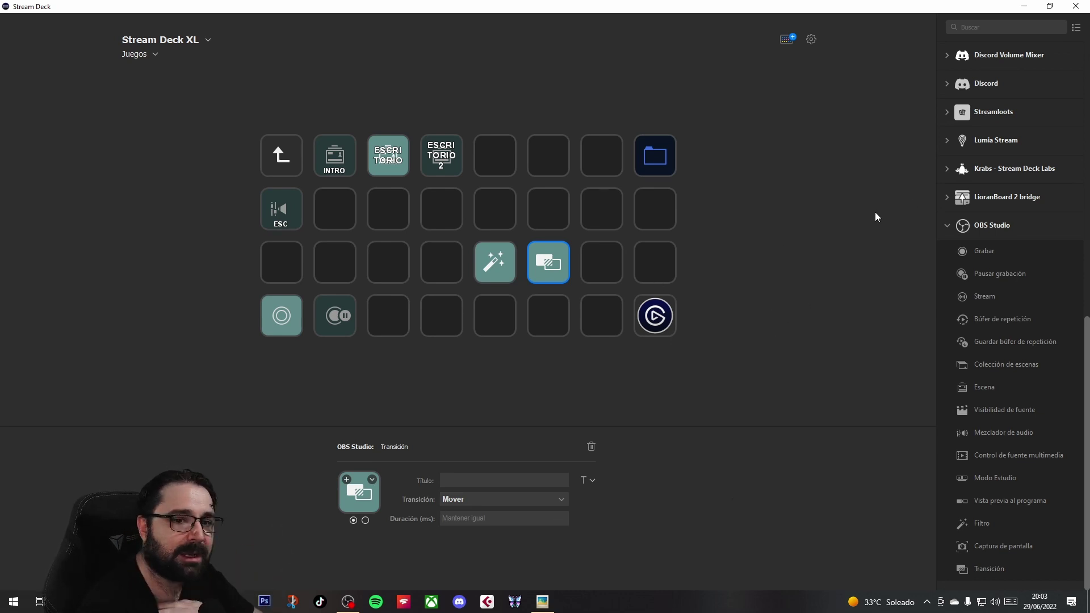
- Add a Stream Deck Acción múltiple key in the second row, sixth column, and return to the key grid
scroll(999, 232, up, 10)
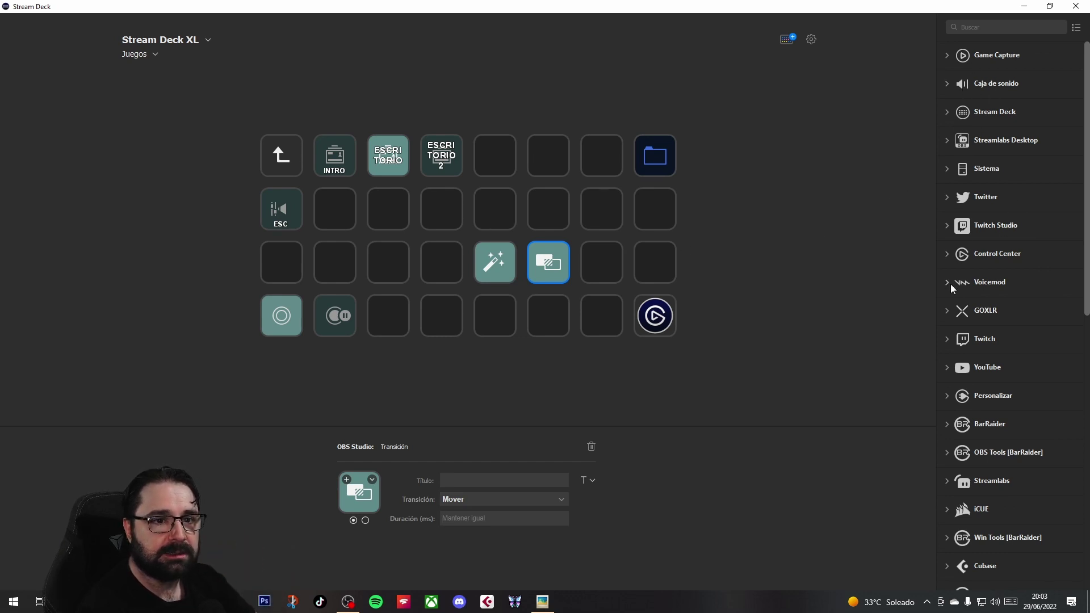
scroll(959, 404, down, 5)
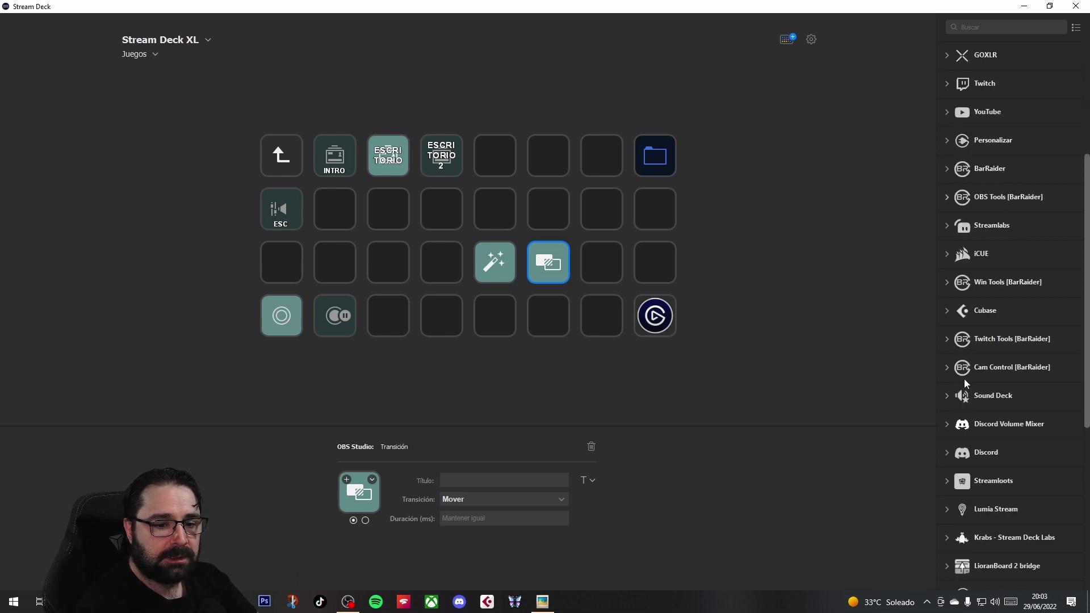
scroll(974, 354, up, 5)
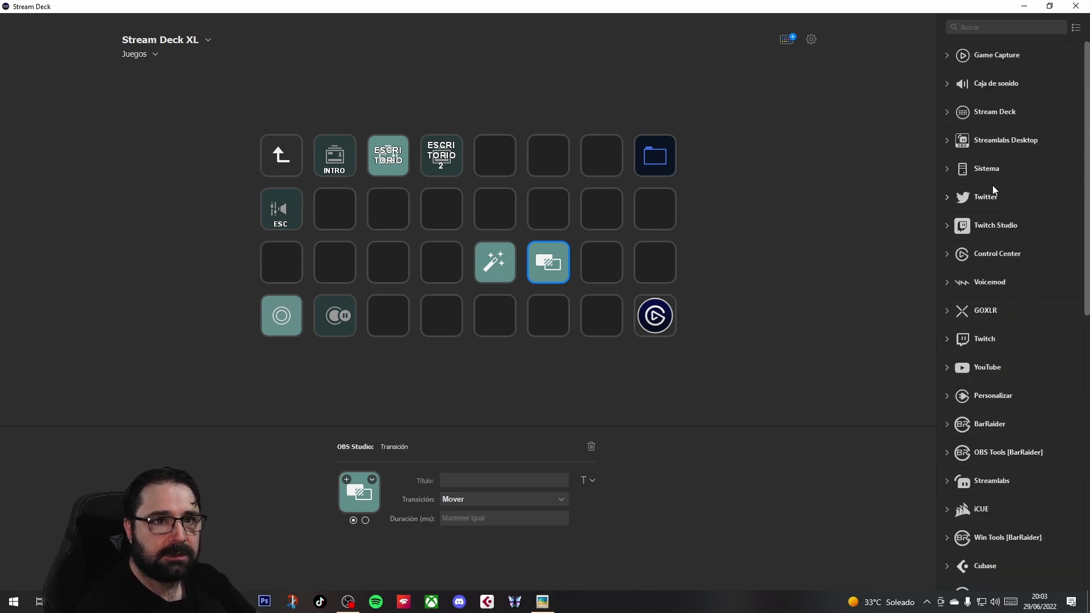
click(946, 112)
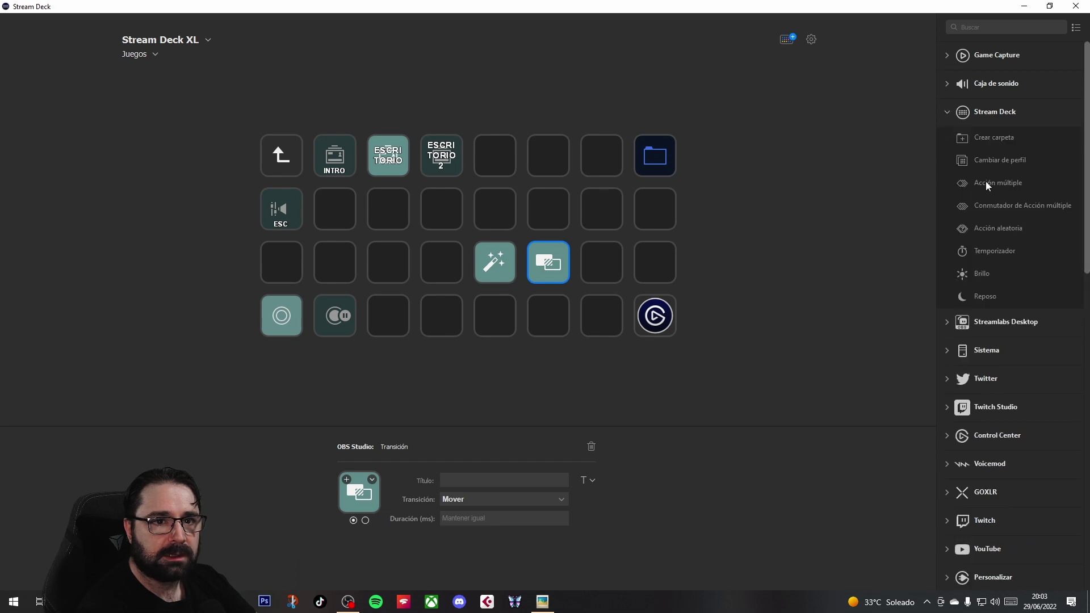
drag(985, 181, 548, 208)
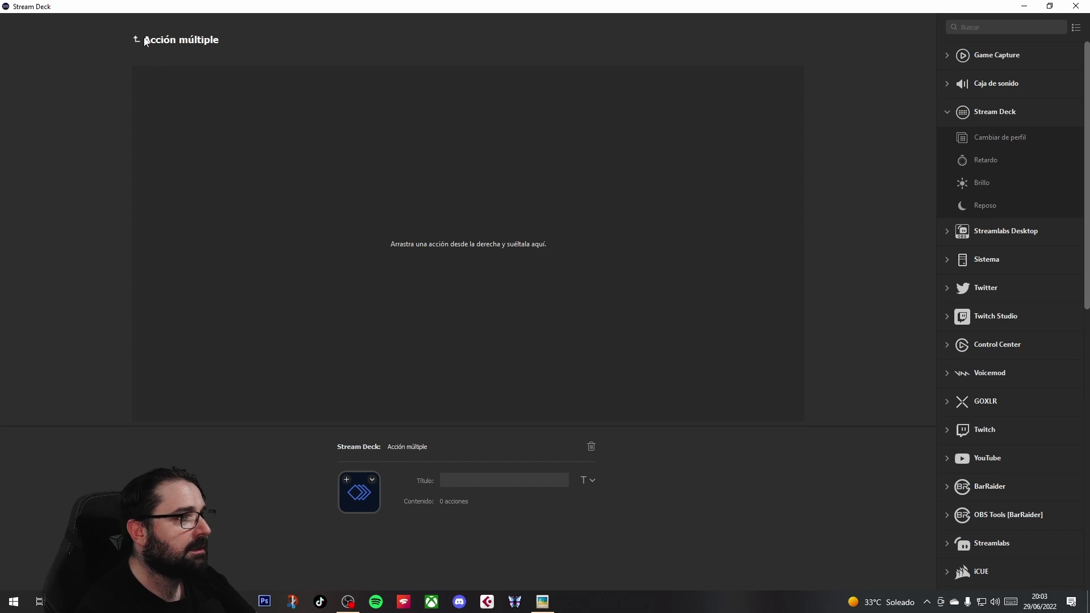
click(170, 39)
- Copy the ESCRITORIO scene key into the multi action and return to the key grid
click(405, 161)
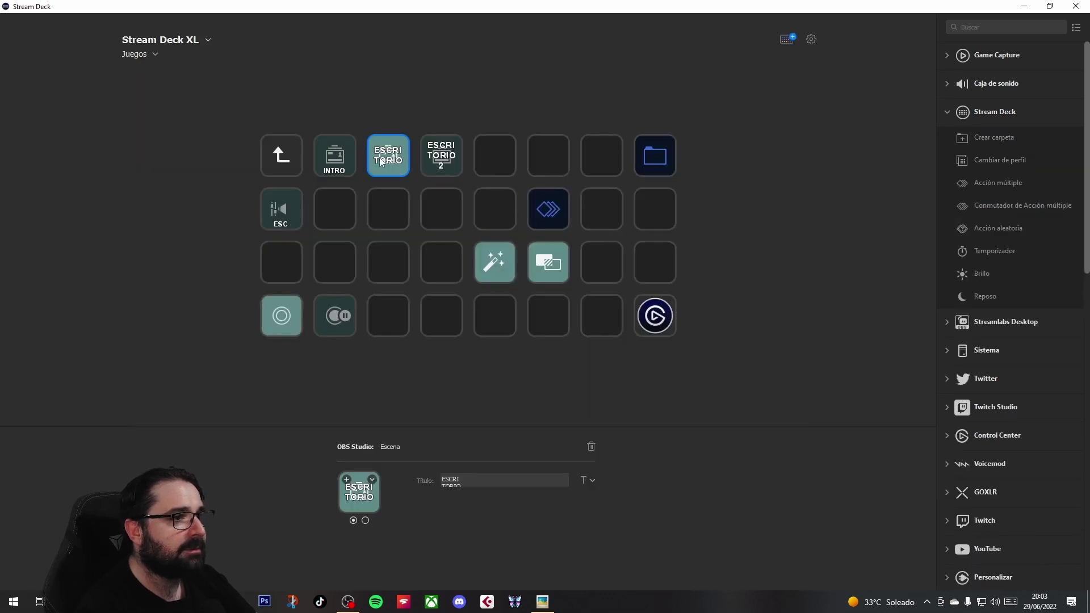
double_click(544, 212)
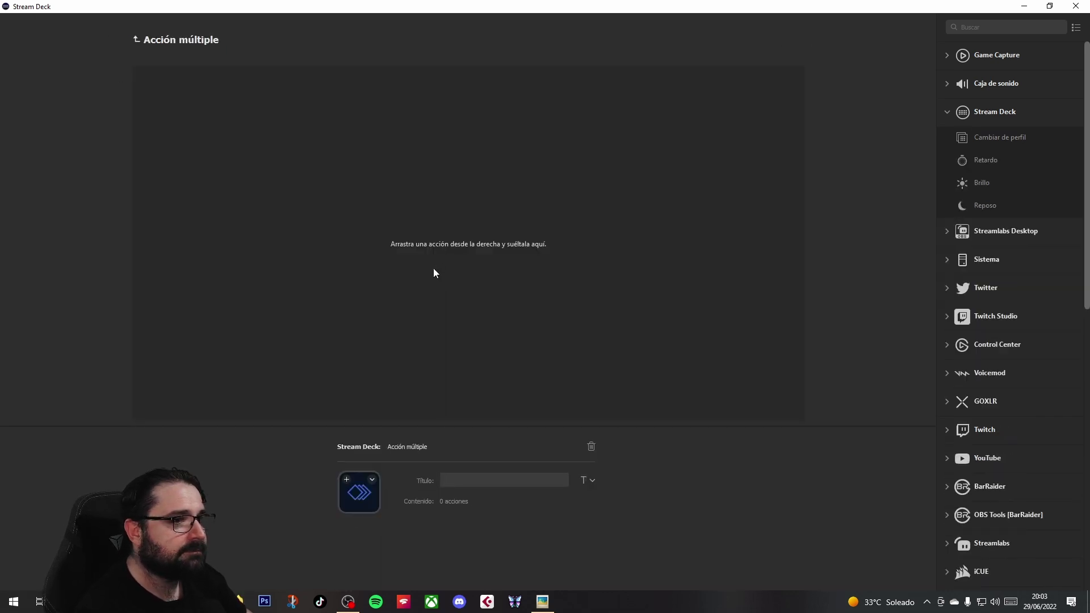
click(129, 41)
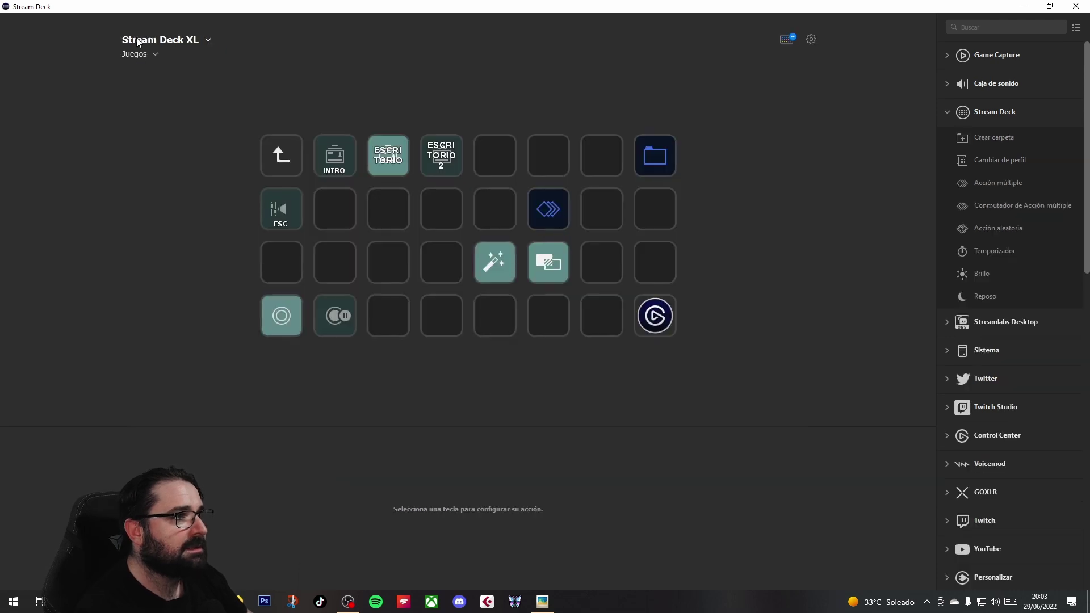
- Copy the Transición key from the grid into the multi action's list
click(553, 272)
double_click(543, 212)
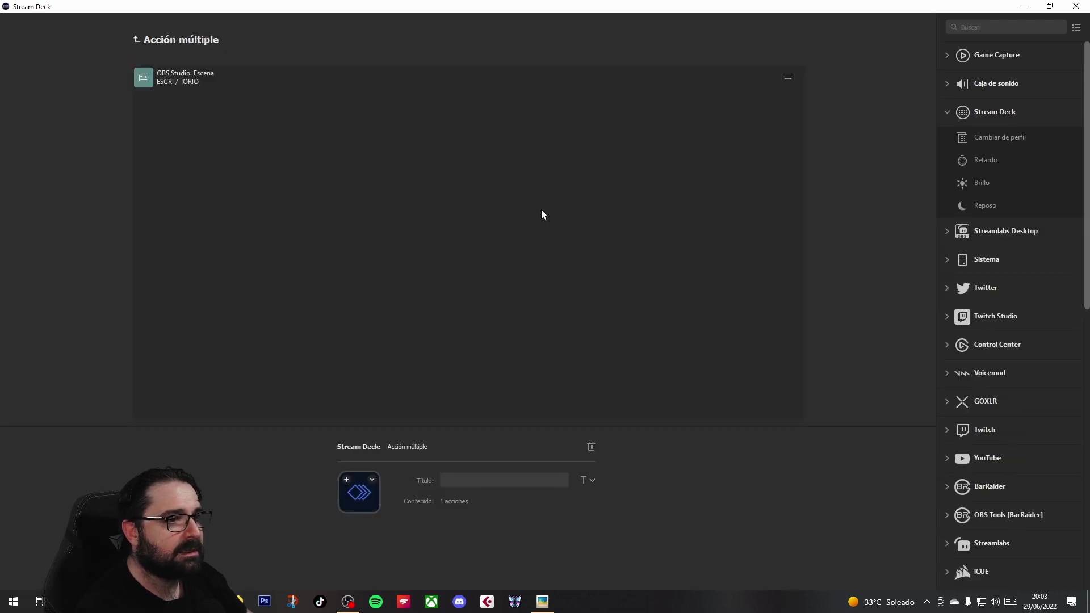
key(ctrl+v)
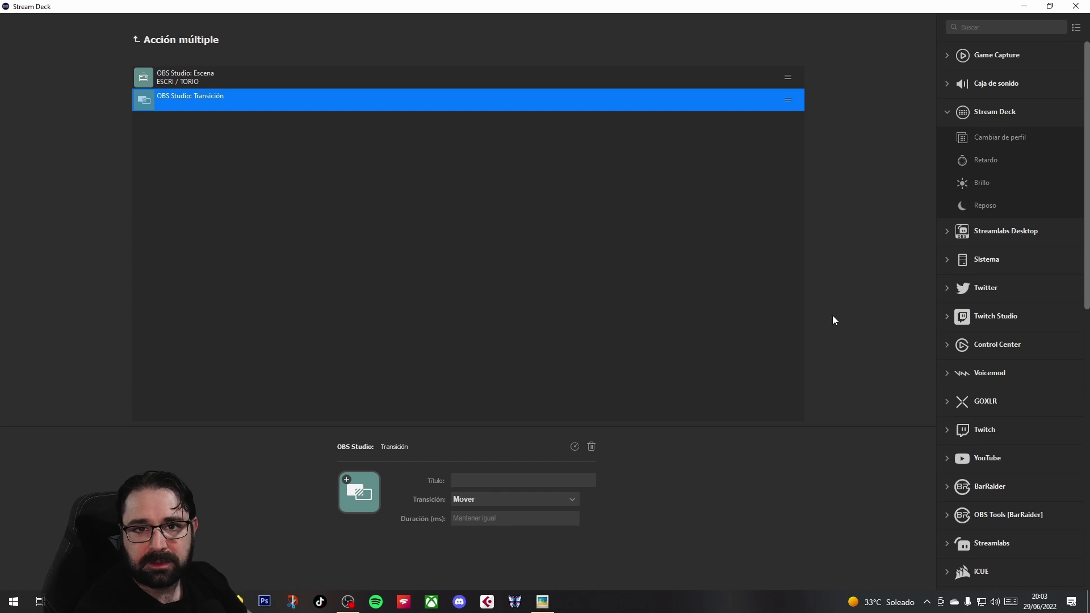
- Add a second OBS Studio Transición action to the multi action and delete the duplicate
scroll(988, 314, down, 10)
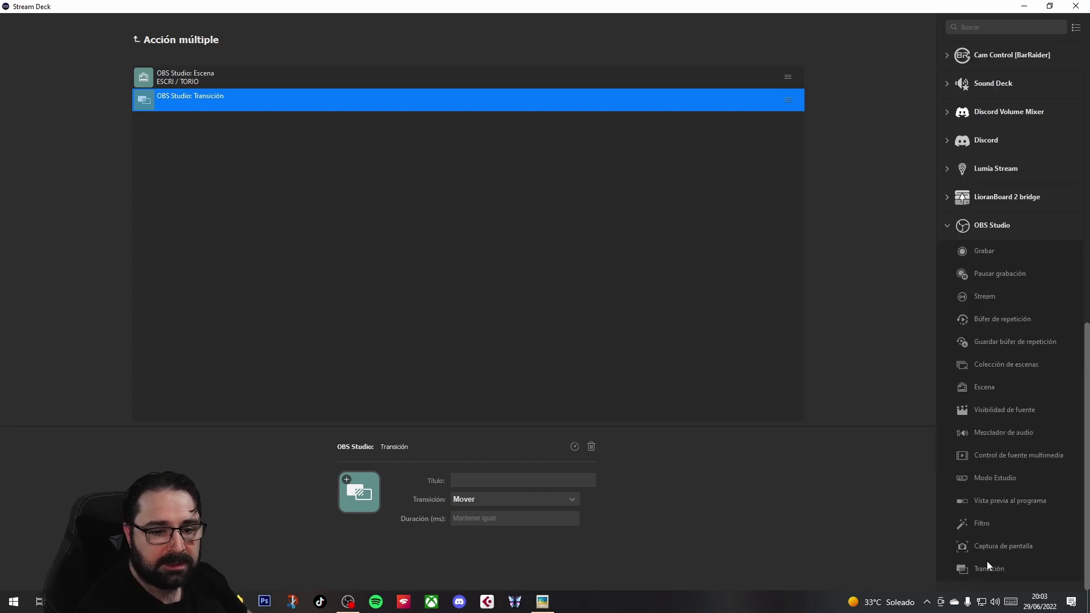
drag(987, 565, 325, 145)
click(683, 105)
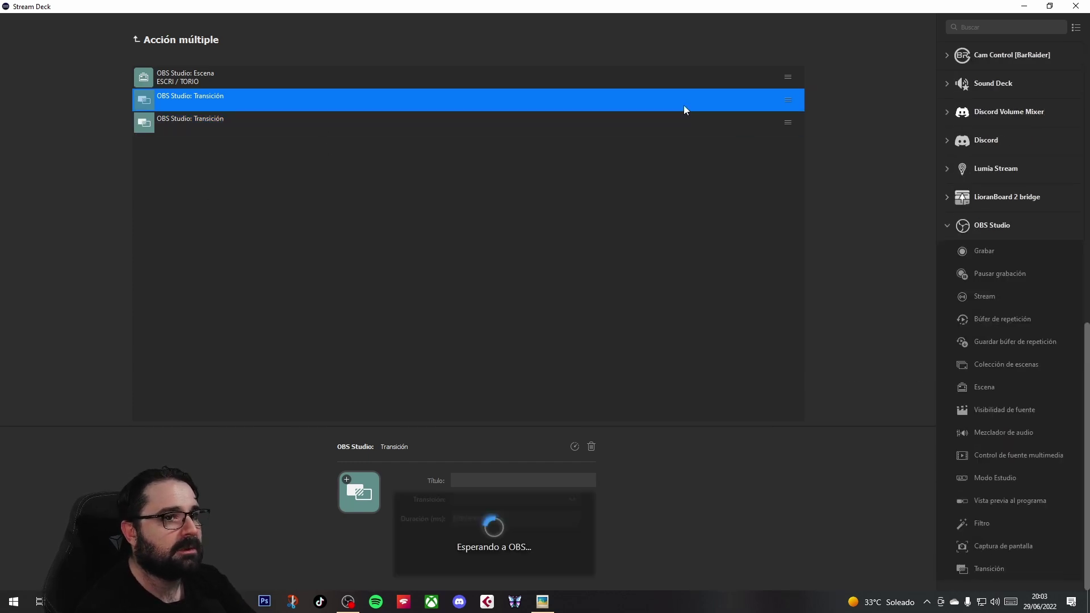
key(Delete)
- Move the ESCRITORIO scene action below the Transición action, set the transition to Stinger, and select the scene action
click(236, 97)
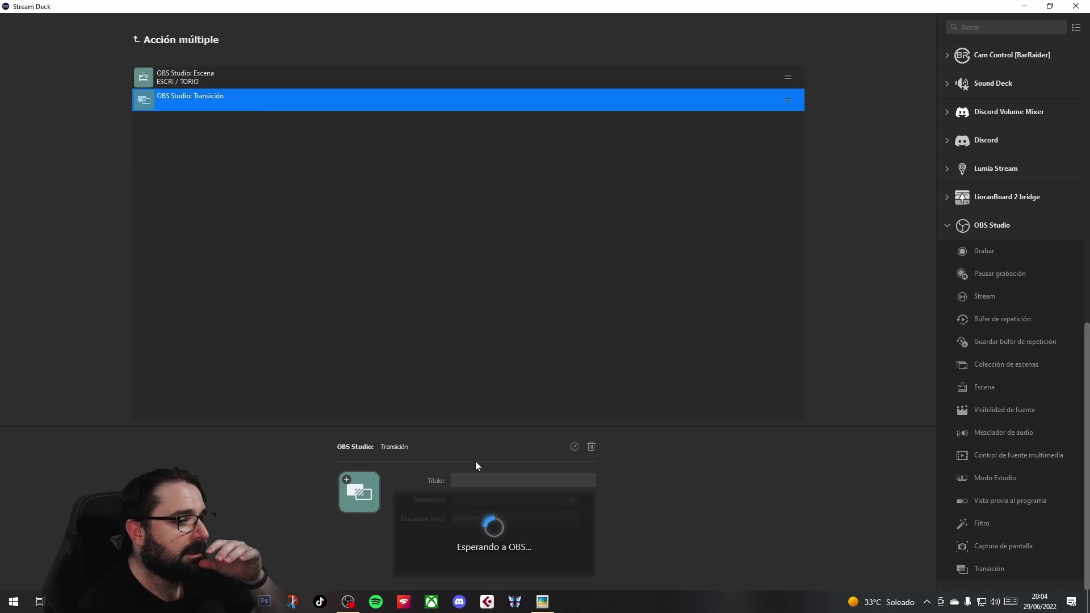
drag(201, 79, 199, 122)
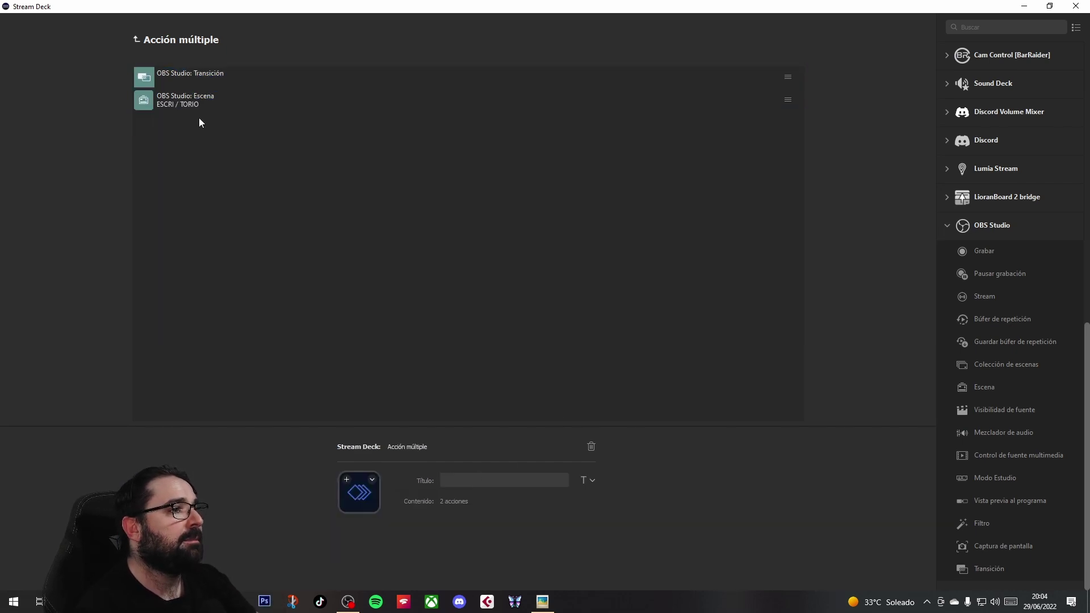
click(220, 80)
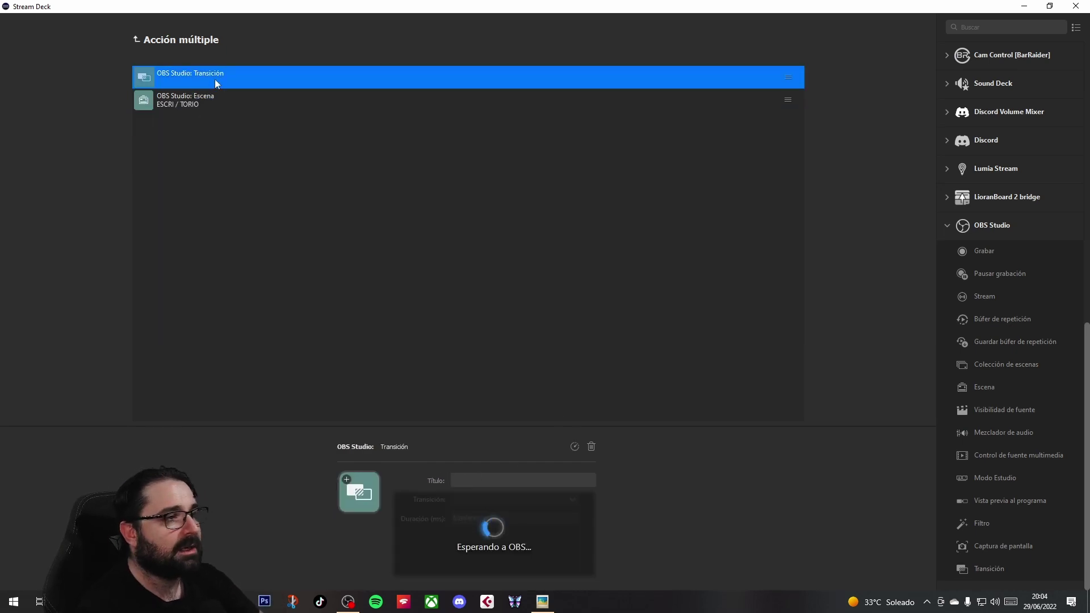
click(491, 499)
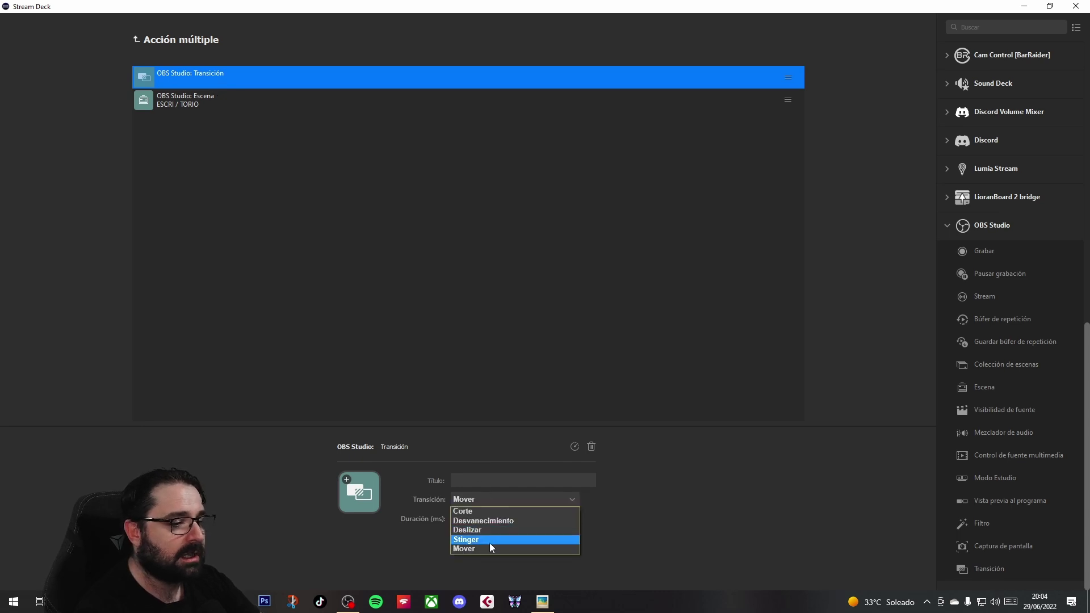
click(492, 539)
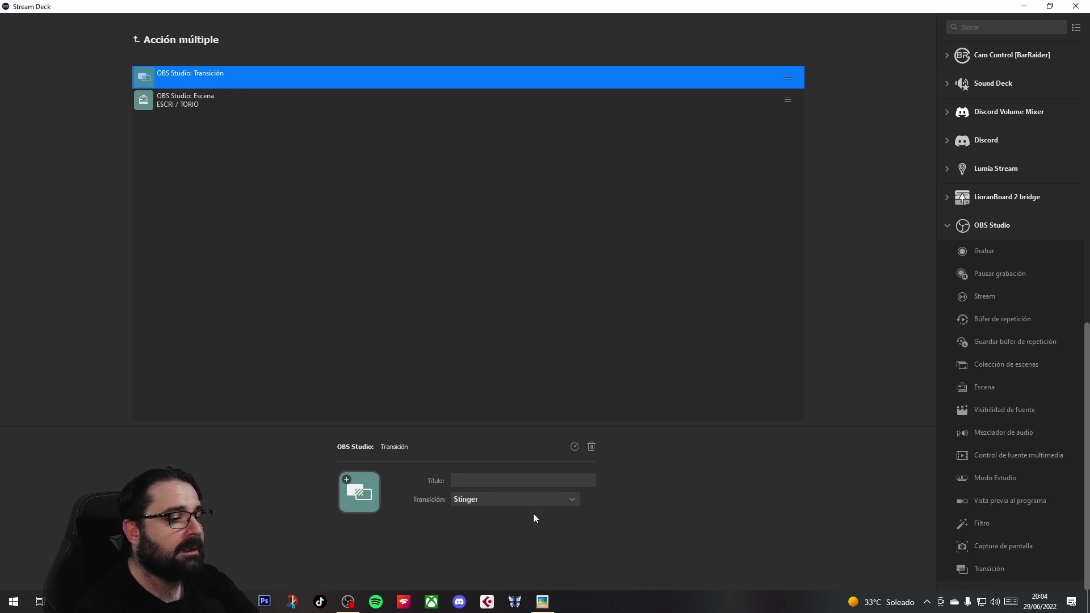
click(209, 97)
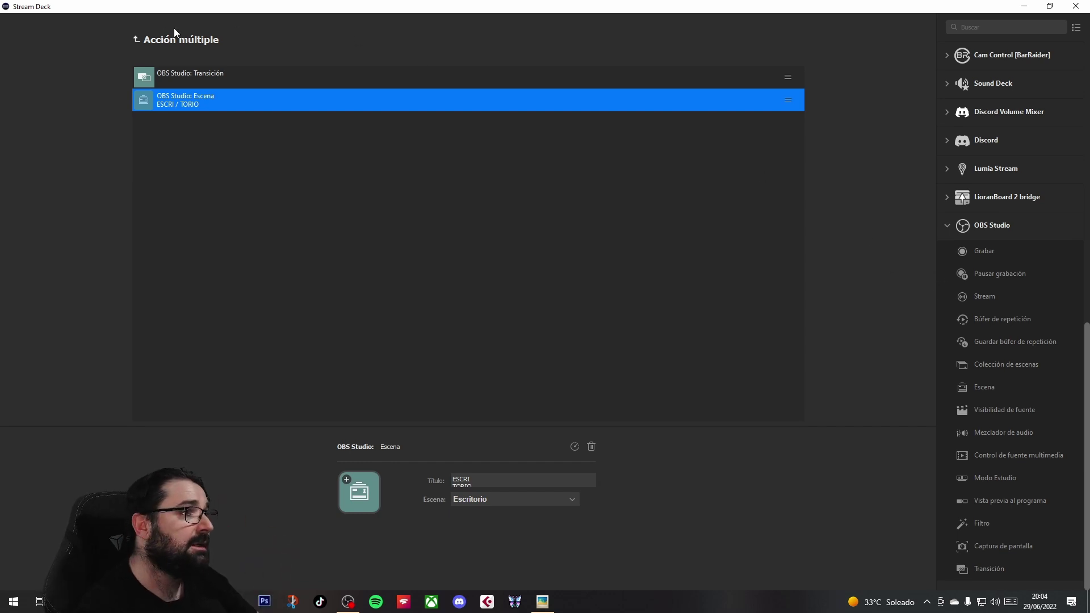
- Return to the key grid and delete the multi action key and the OBS Studio Transición key
click(134, 39)
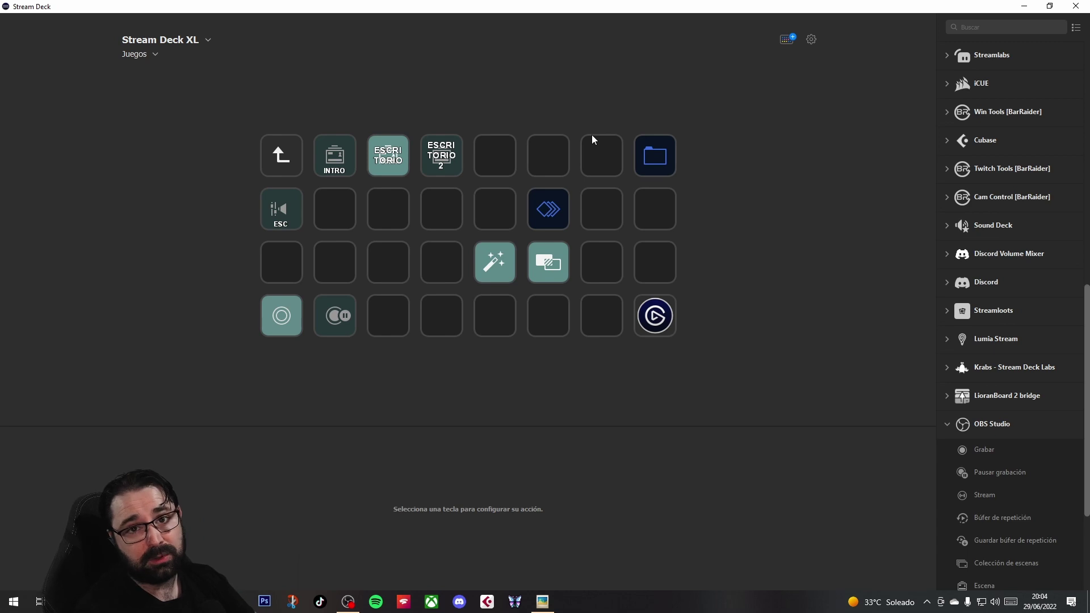
click(549, 210)
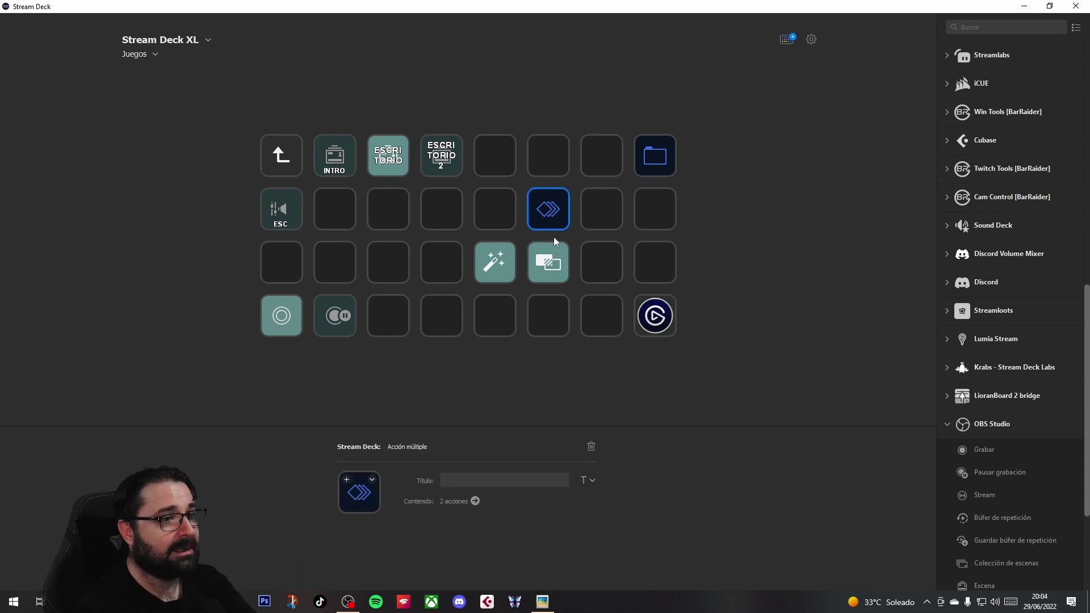
key(Delete)
click(559, 329)
click(561, 277)
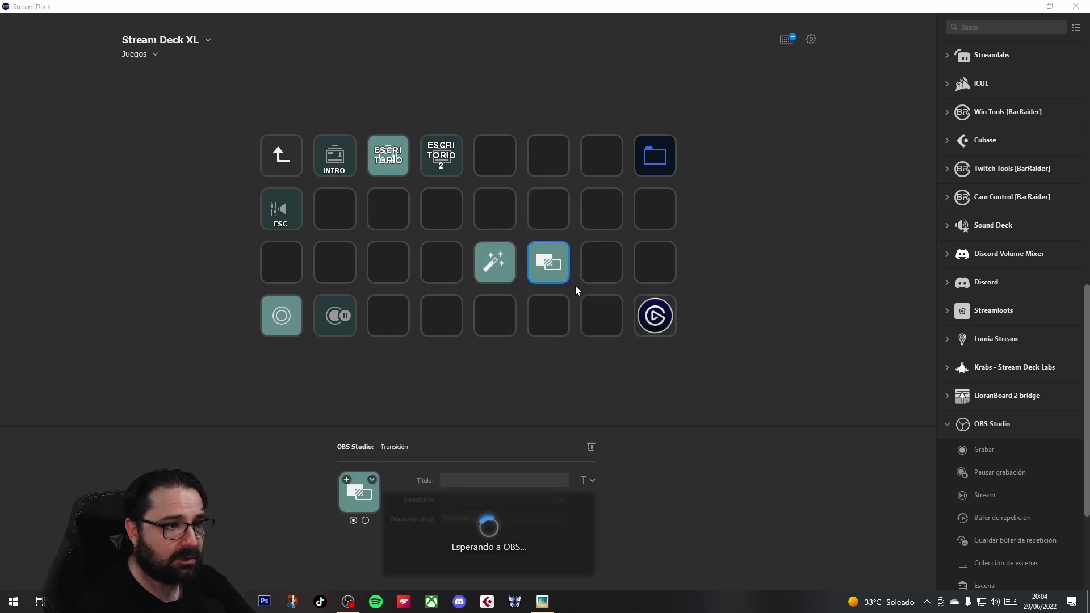
key(Delete)
click(559, 329)
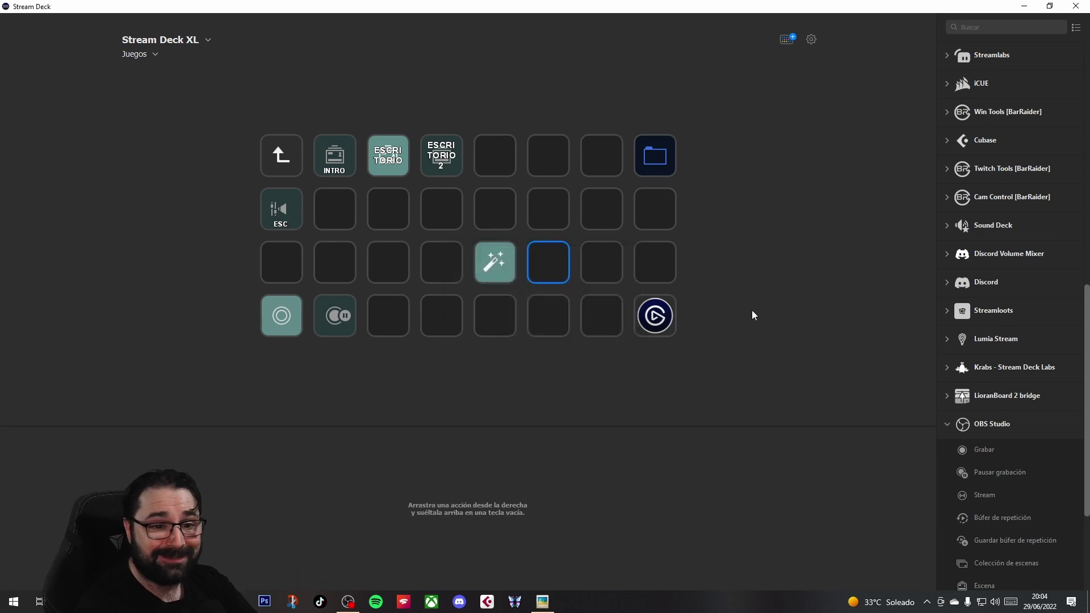
- Examine the filter key's settings and the available OBS Studio actions in the action list
scroll(1031, 480, down, 3)
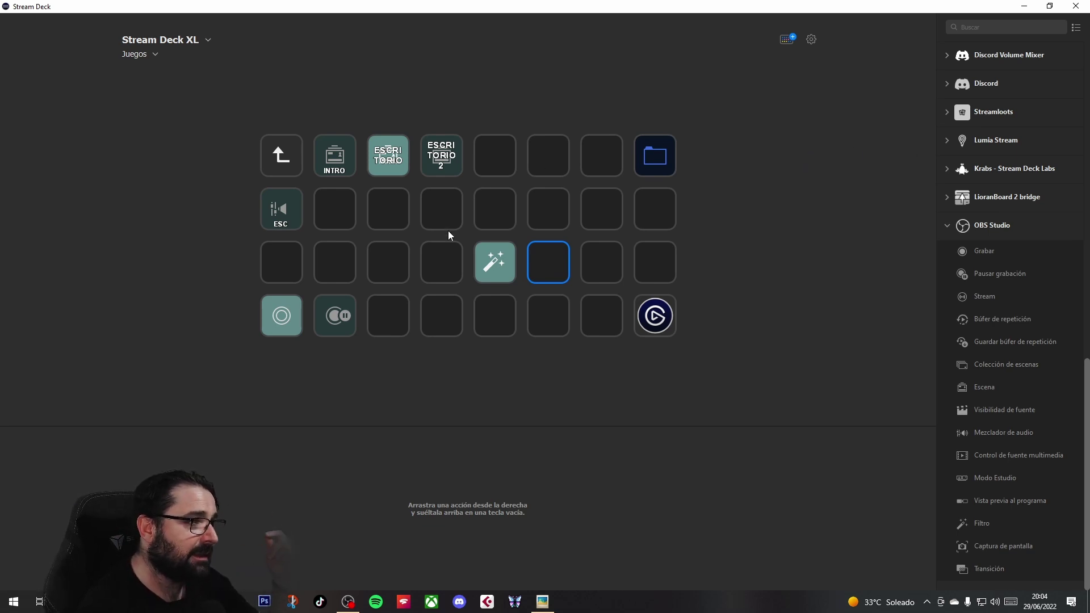
click(477, 268)
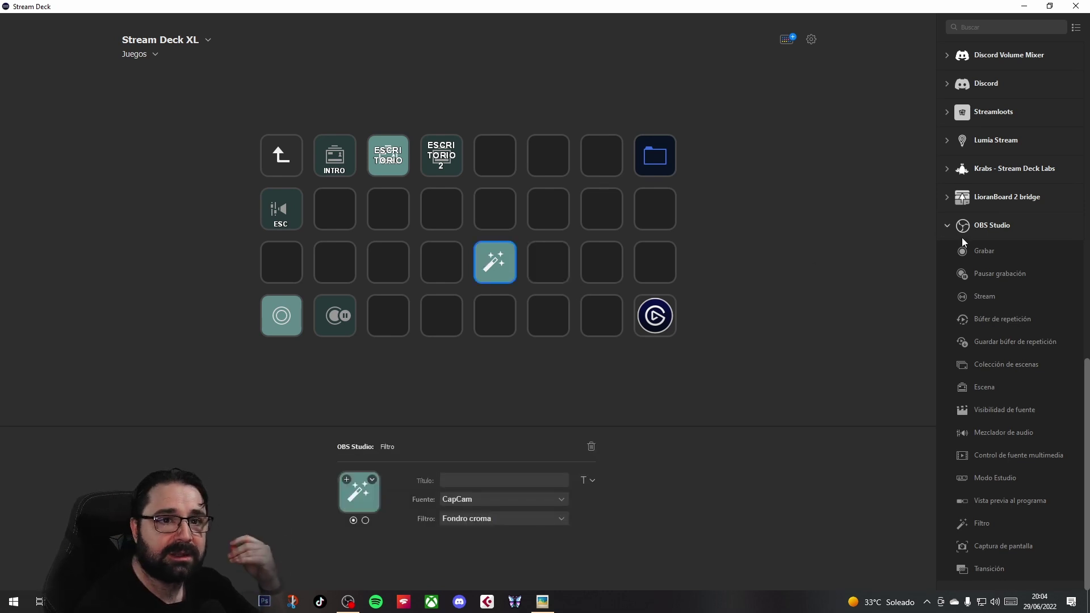
scroll(1019, 159, up, 5)
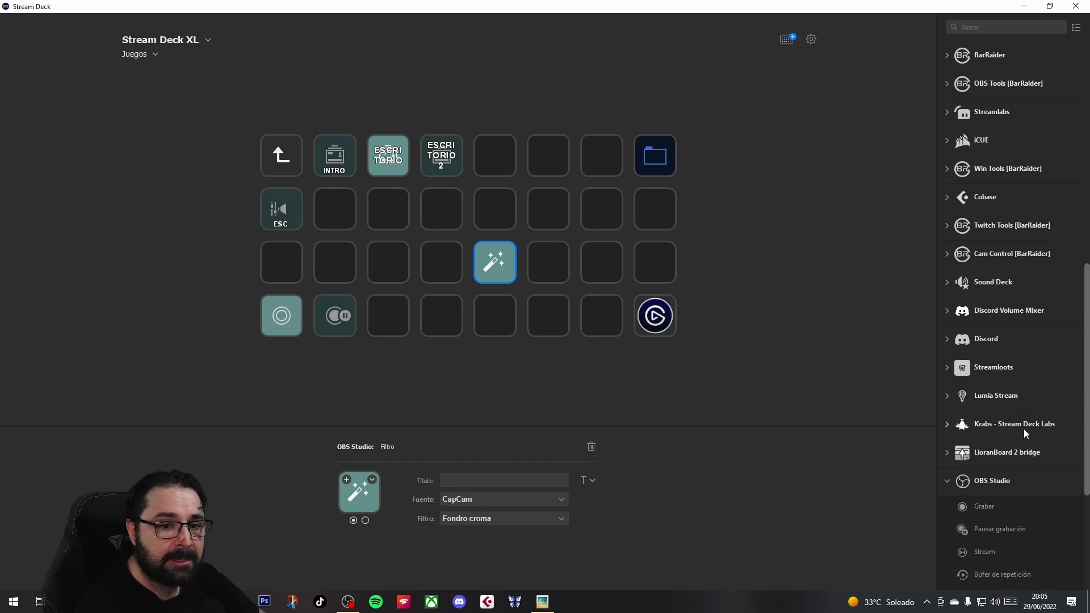
scroll(1024, 428, down, 5)
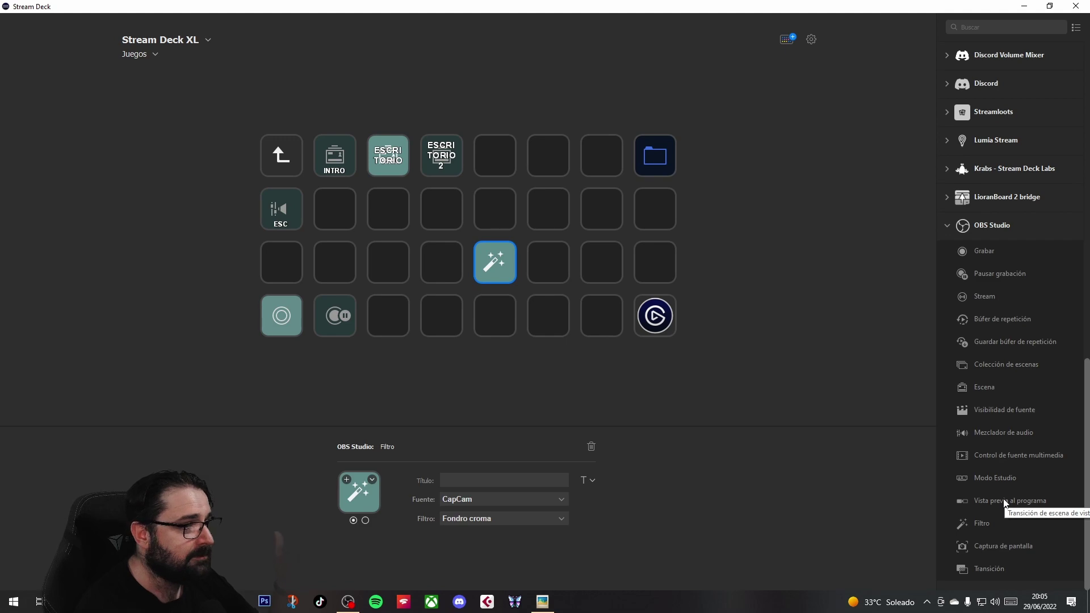
- Switch to OBS Studio, turn on studio mode, and try the manual transition slider and Transición between preview and program
key(alt+Tab)
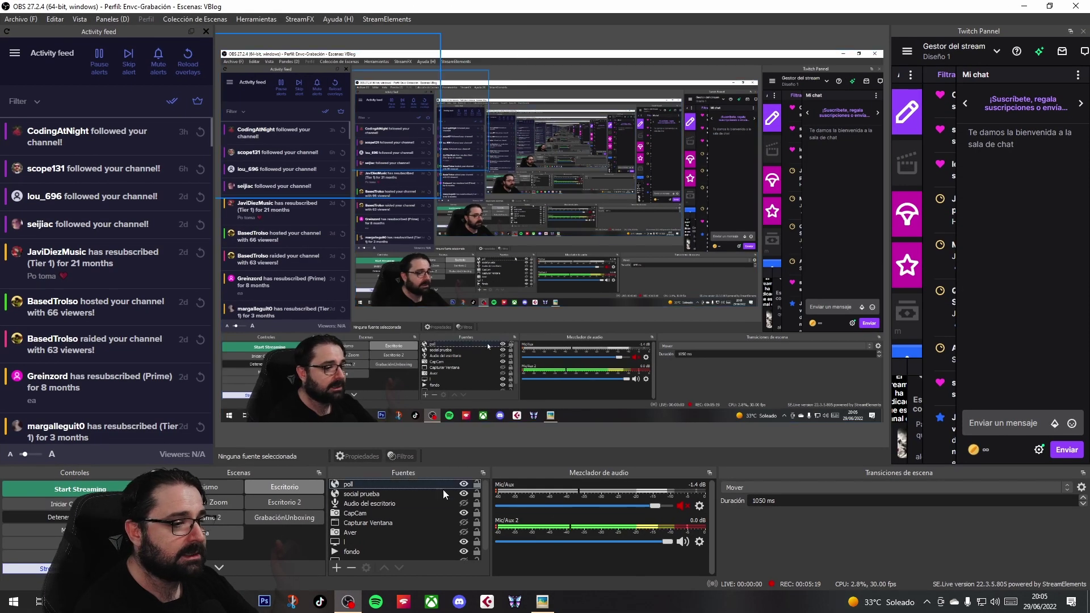
click(103, 530)
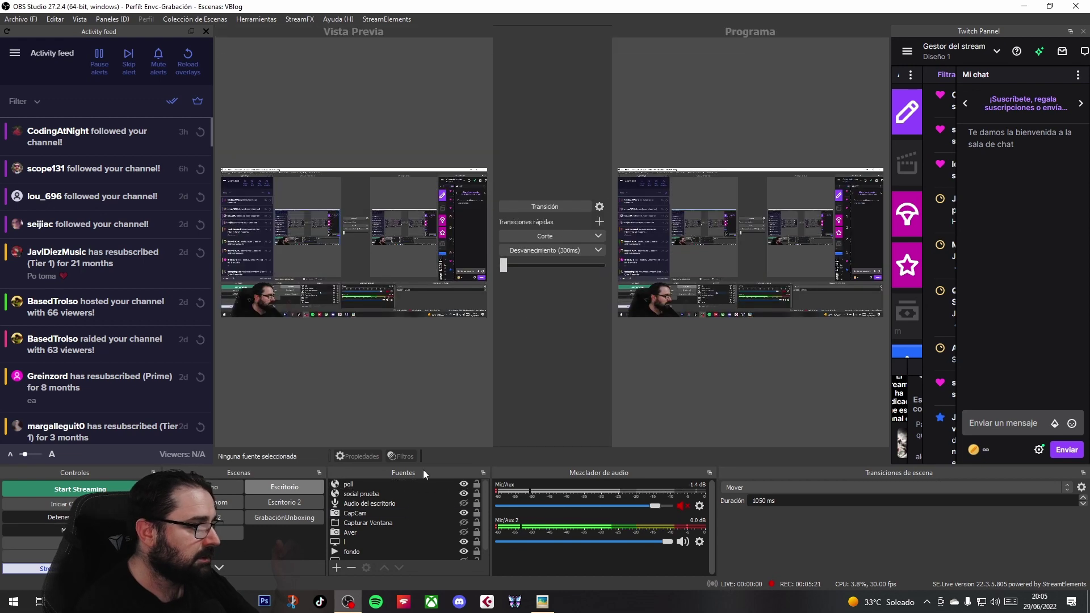
drag(503, 267, 617, 272)
drag(503, 271, 592, 267)
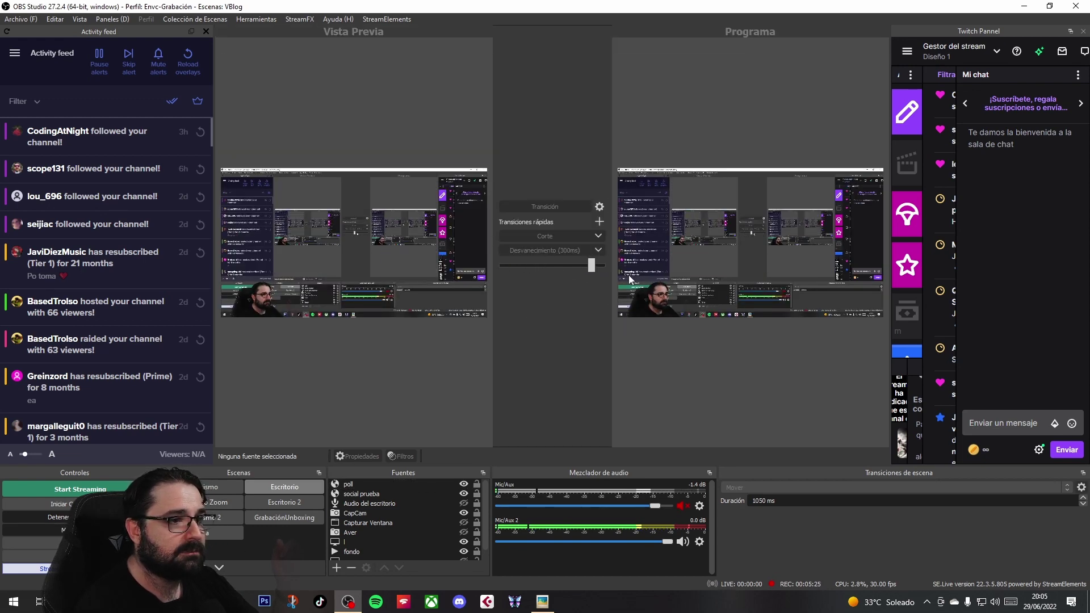
click(571, 209)
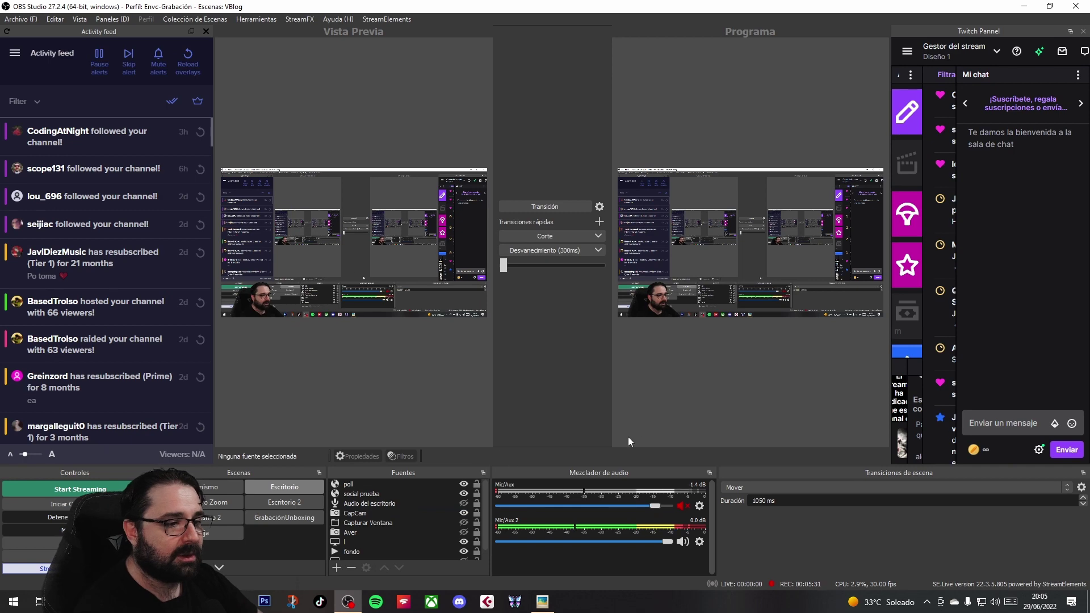
- Load the full-screen webcam scene into the preview and run Transición repeatedly to swap it with the desktop scene in the program
click(221, 488)
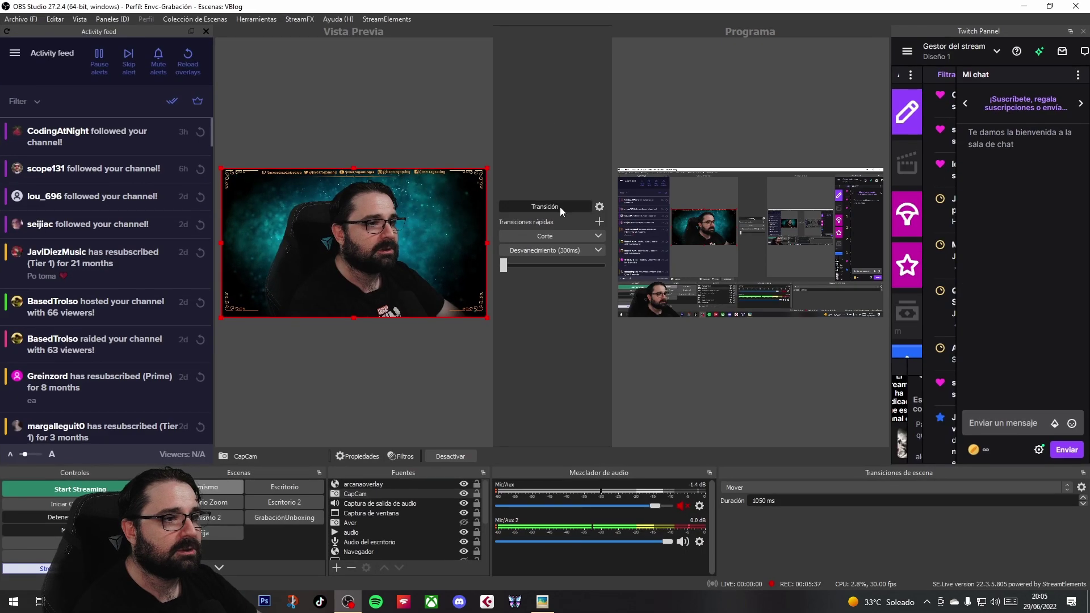
click(559, 207)
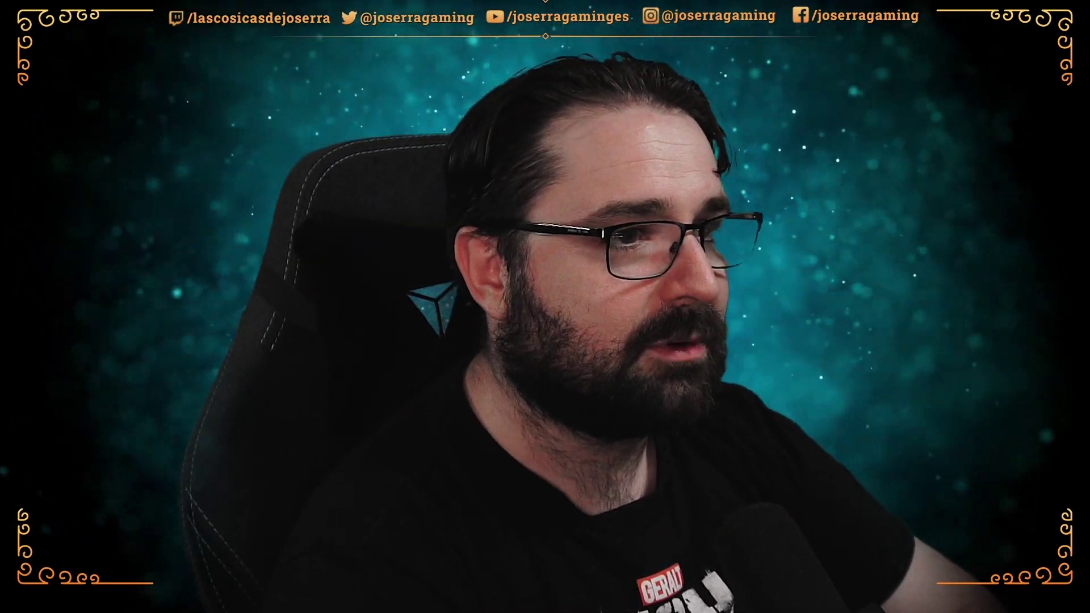
click(545, 206)
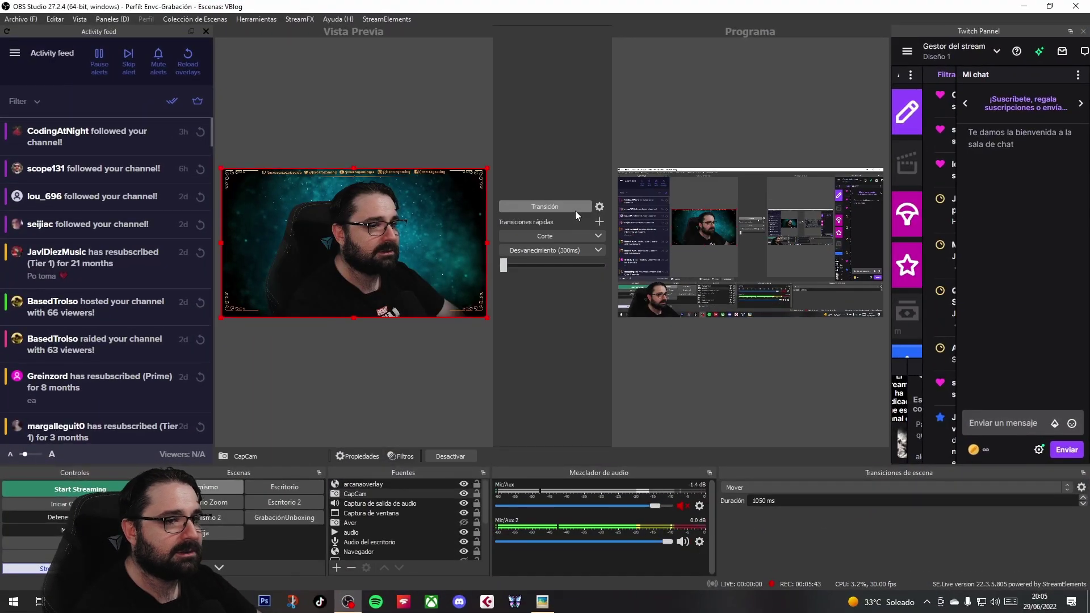
click(574, 210)
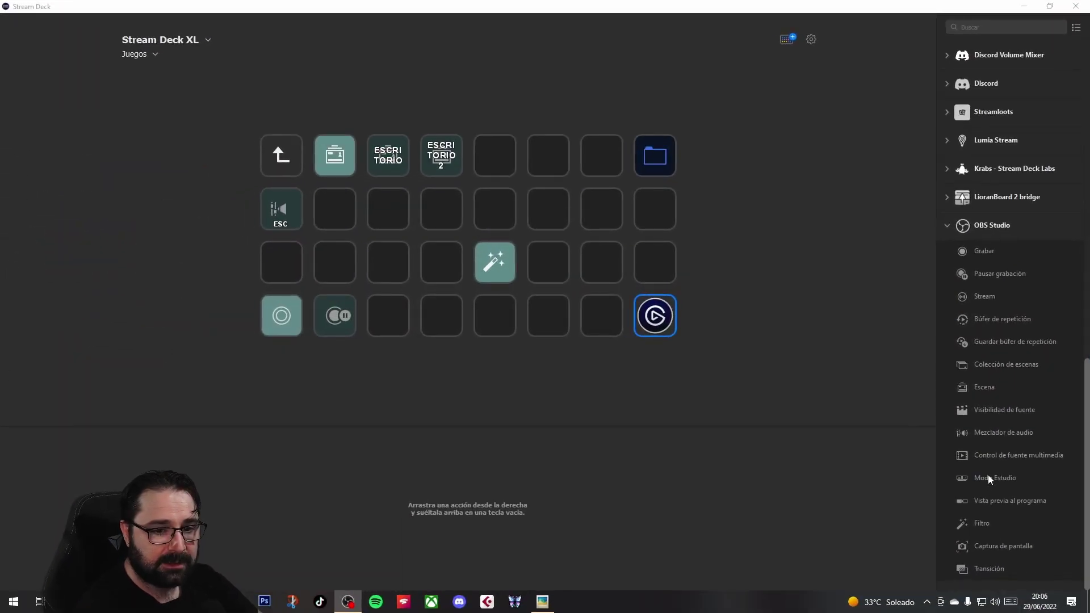
- Back in Stream Deck, add an OBS Studio Modo Estudio key beside the filter key and select the filter key
drag(988, 475, 539, 262)
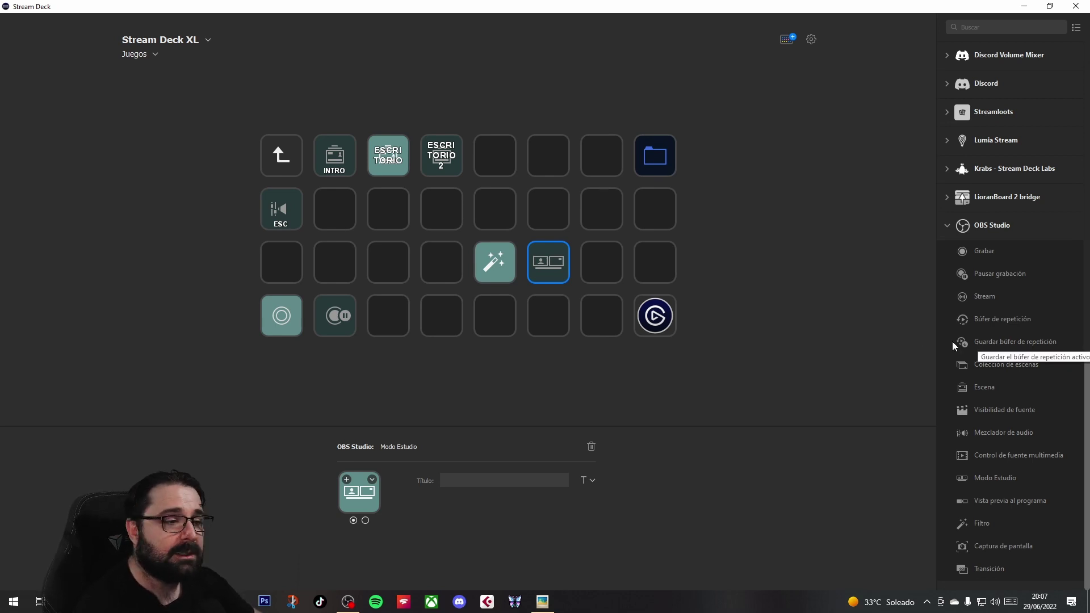
click(502, 253)
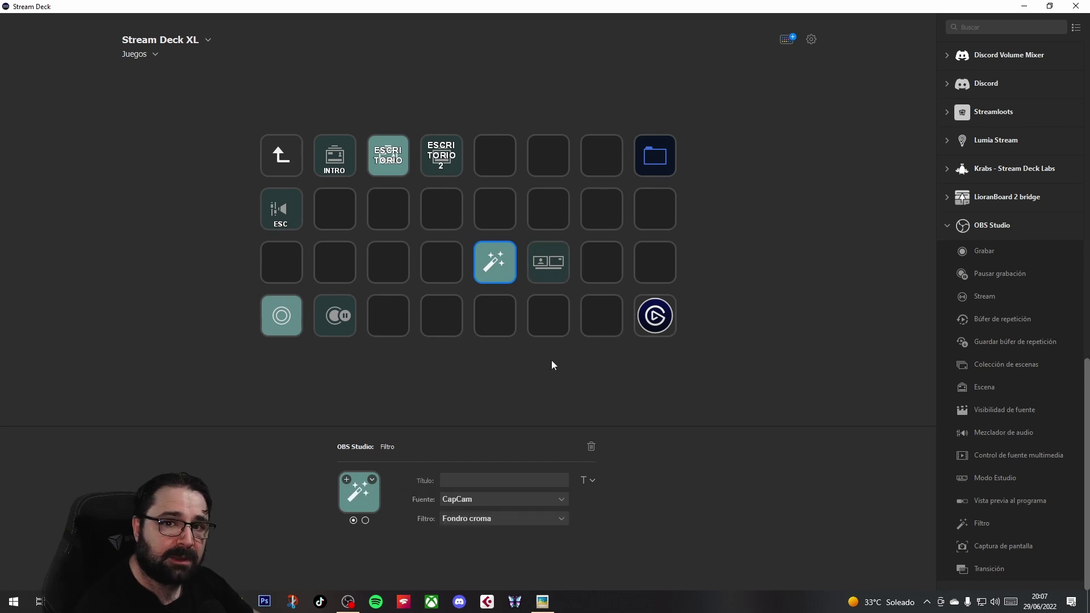